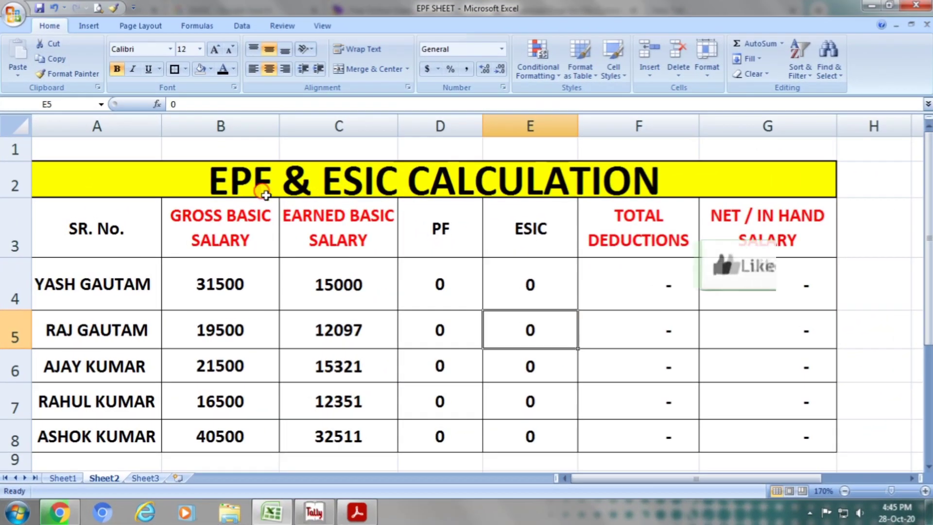
Examine the EPF & ESIC table's title, column headings and the salary figures in the first employee's row.
{"action": "left_click", "coordinate": [261, 187]}
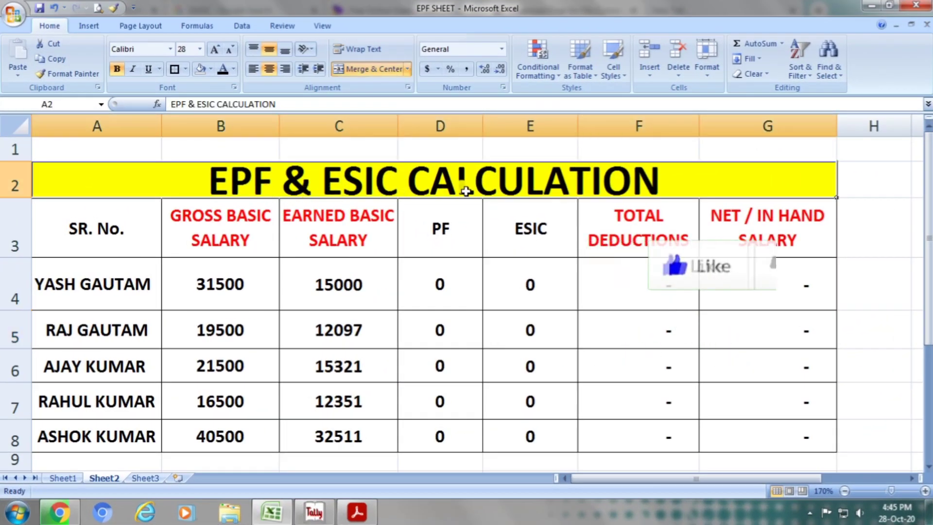
{"action": "left_click", "coordinate": [122, 248]}
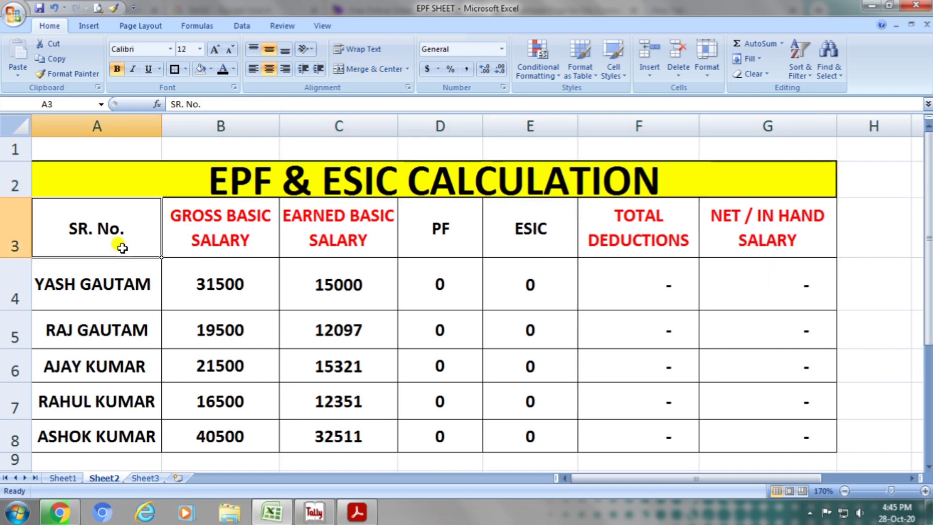
{"action": "left_click", "coordinate": [189, 248]}
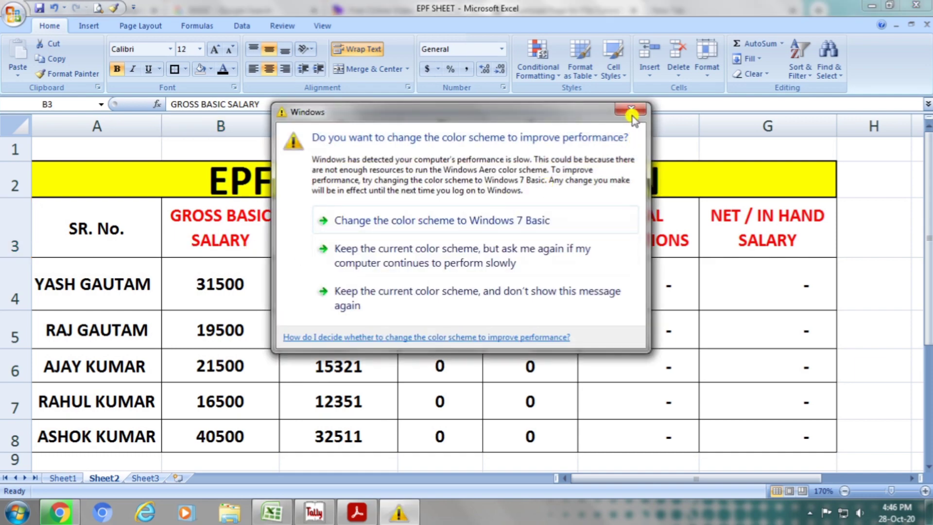
{"action": "left_click", "coordinate": [632, 112]}
{"action": "left_click", "coordinate": [302, 241]}
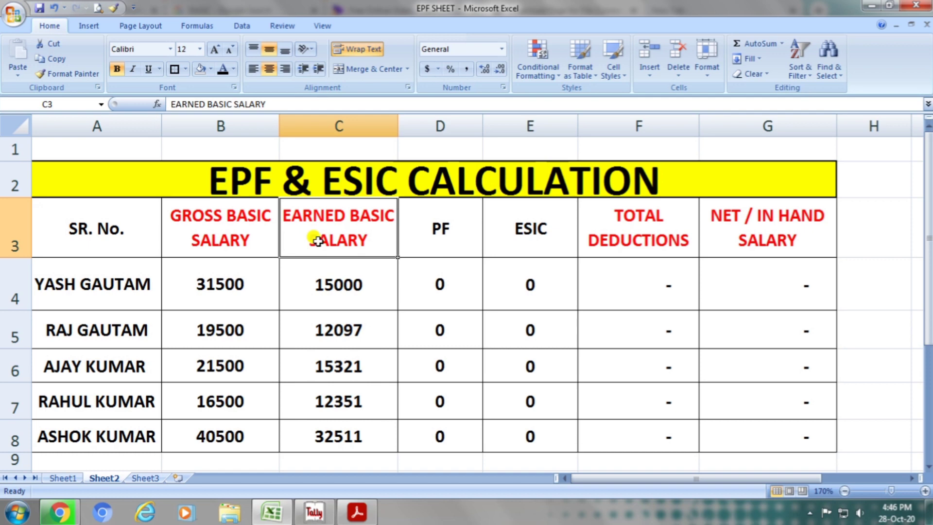
{"action": "left_click", "coordinate": [427, 243]}
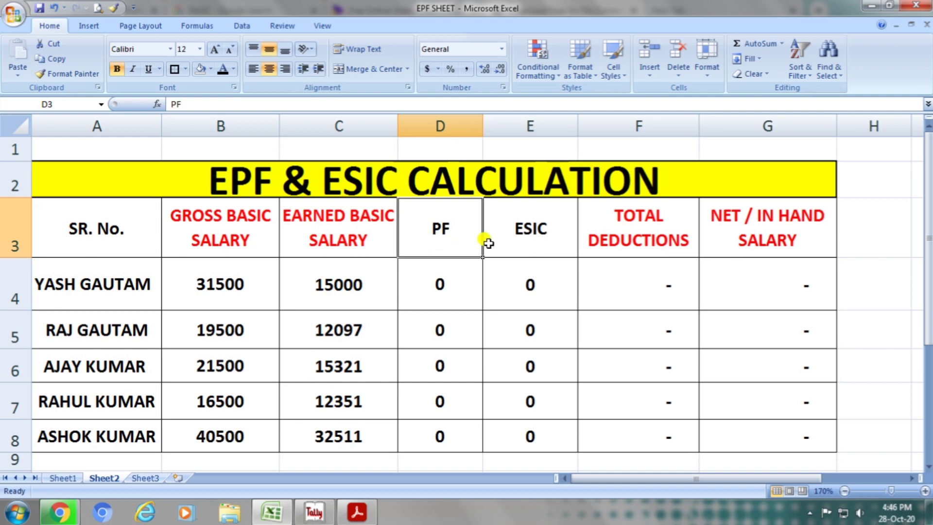
{"action": "left_click", "coordinate": [522, 248]}
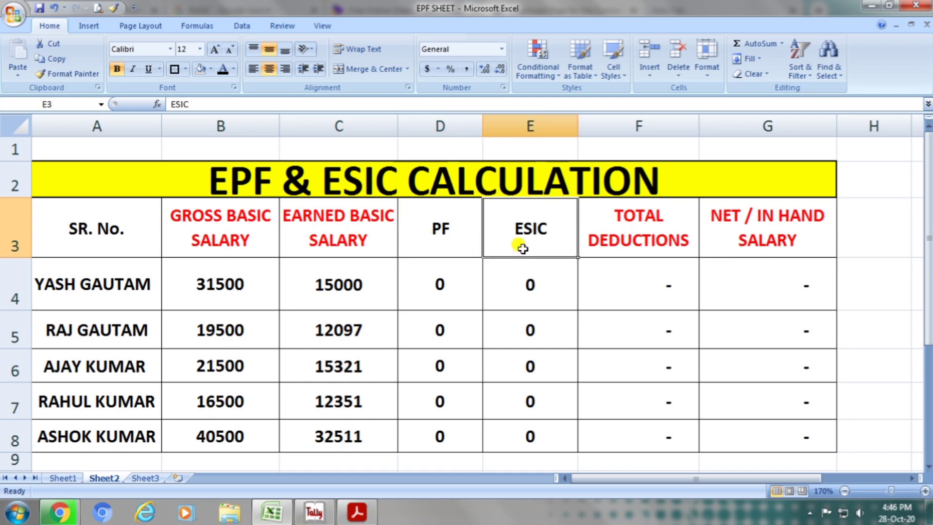
{"action": "left_click", "coordinate": [619, 252]}
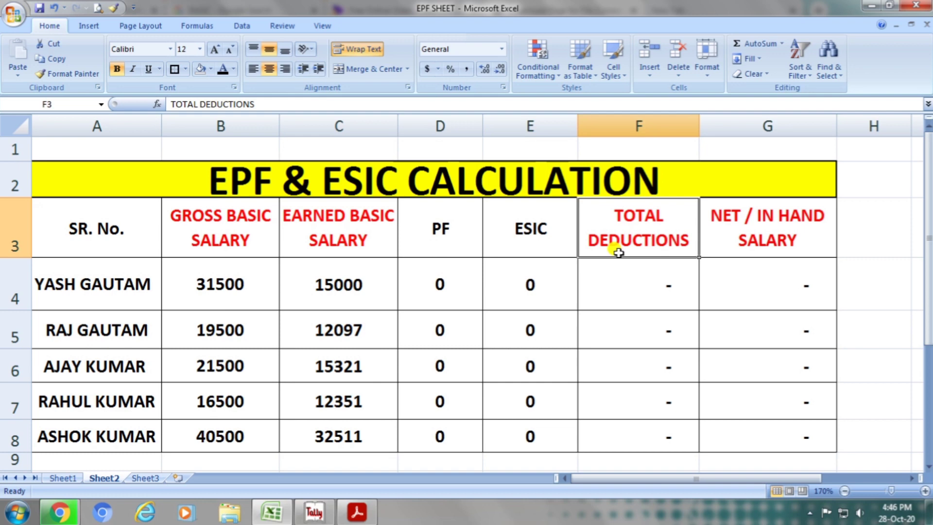
{"action": "left_click", "coordinate": [723, 248]}
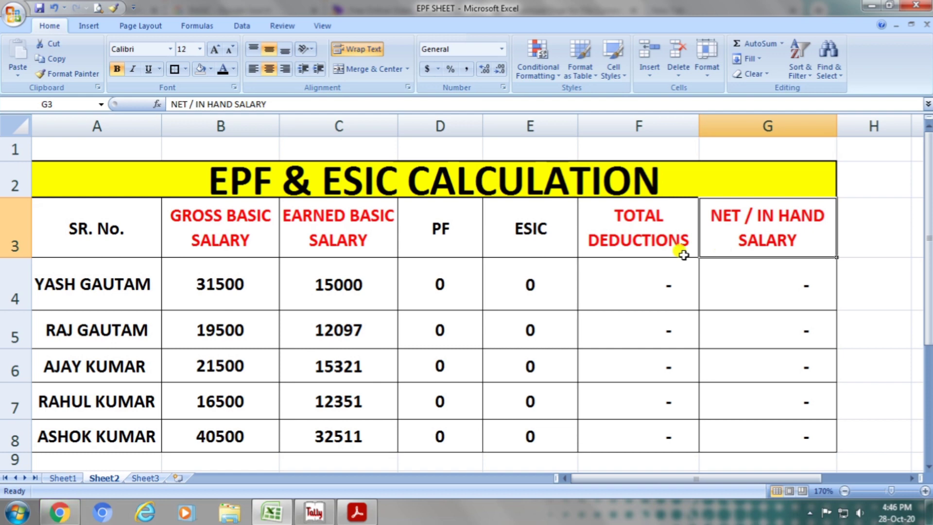
{"action": "left_click", "coordinate": [148, 285]}
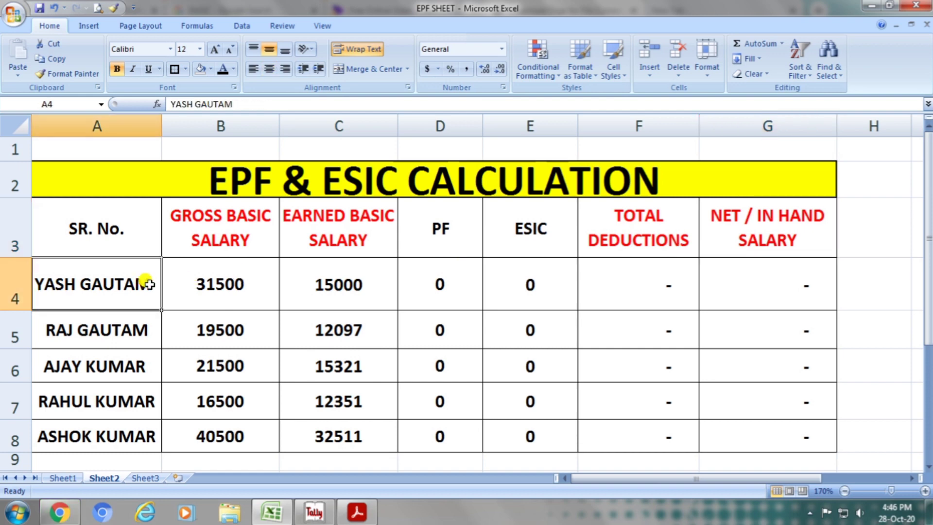
{"action": "left_click", "coordinate": [233, 237]}
{"action": "left_click", "coordinate": [242, 285]}
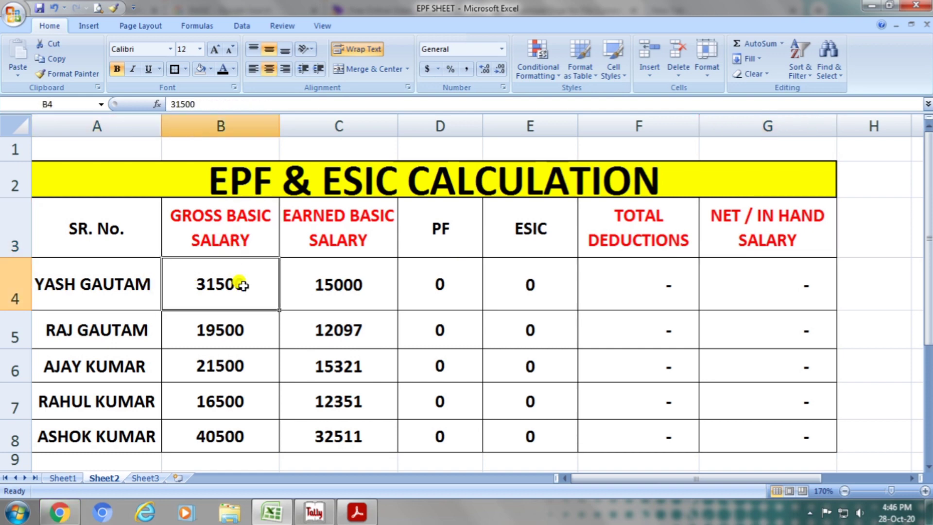
{"action": "left_click", "coordinate": [315, 243]}
{"action": "left_click", "coordinate": [332, 280]}
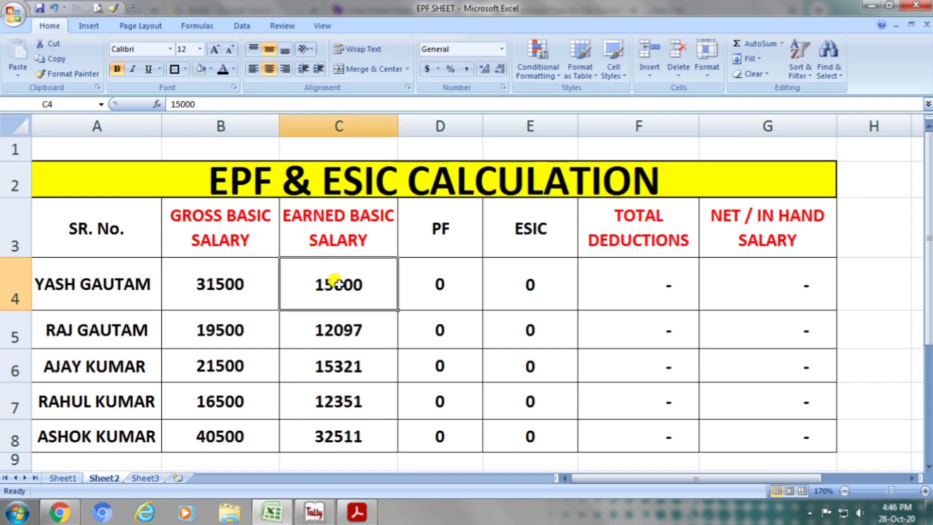
{"action": "left_click", "coordinate": [417, 232]}
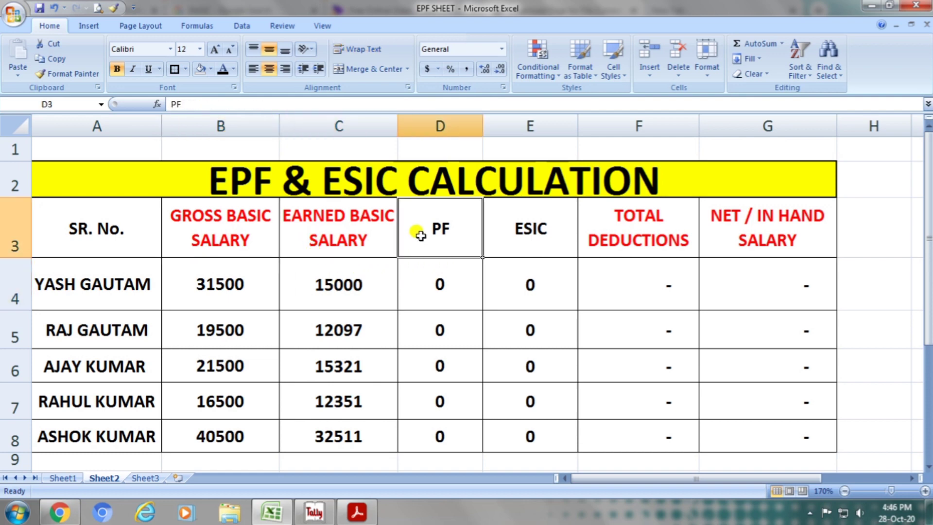
Enter =ROUND(C4*12/100,0) in D4 to calculate the first employee's PF as 12% of earned basic salary.
{"action": "left_click", "coordinate": [435, 279]}
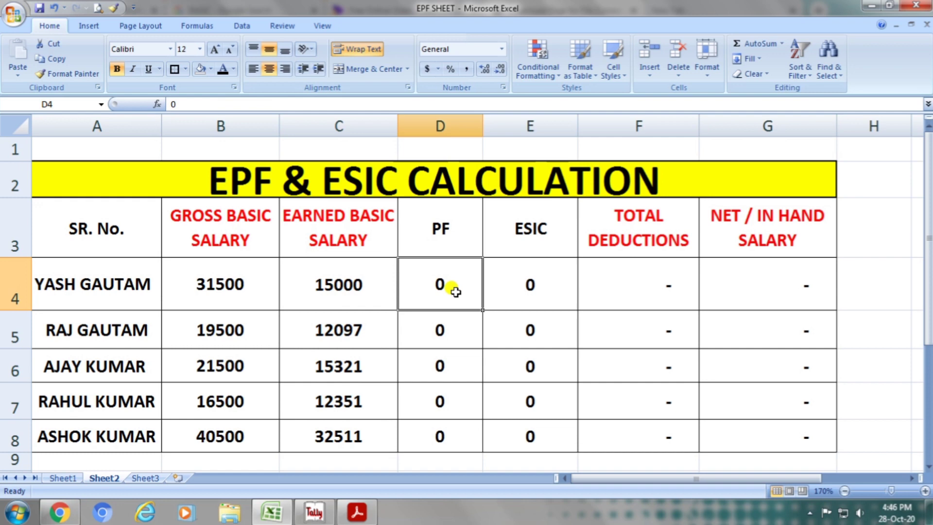
{"action": "type", "text": "=ROUND"}
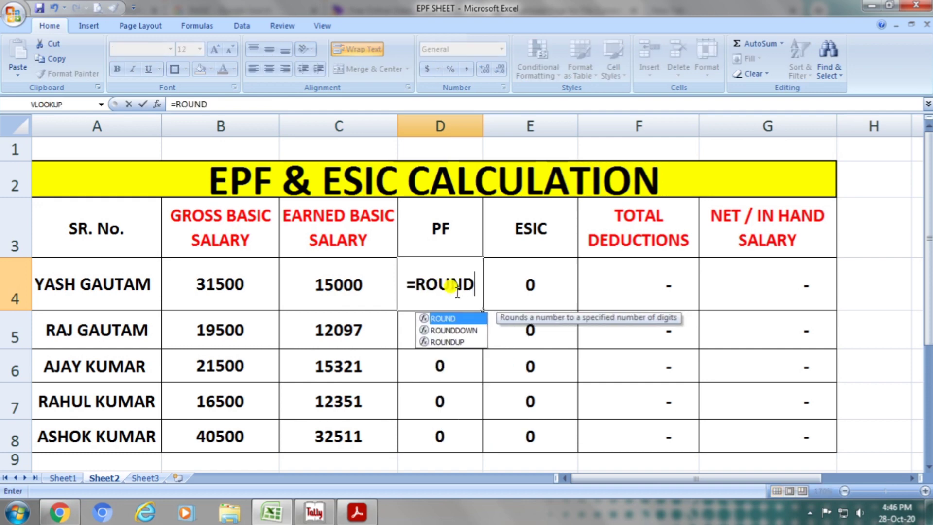
{"action": "type", "text": "("}
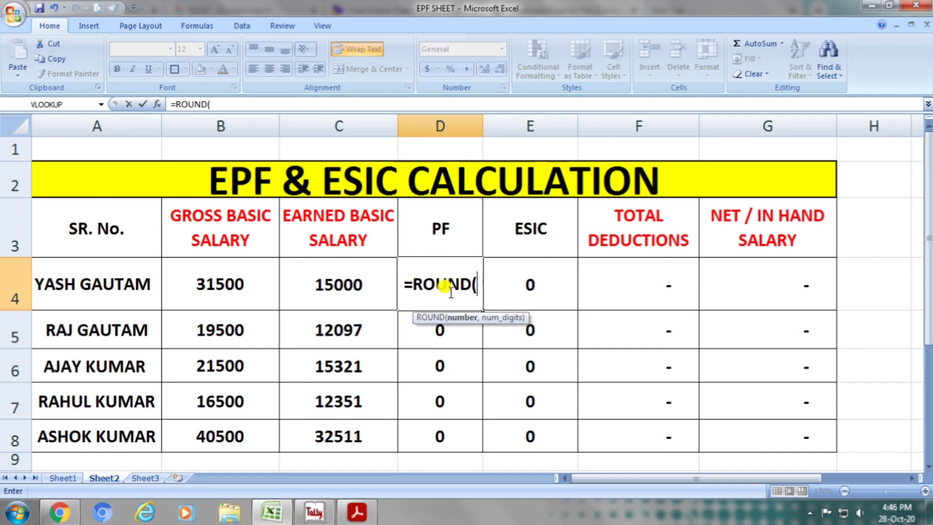
{"action": "left_click", "coordinate": [357, 280]}
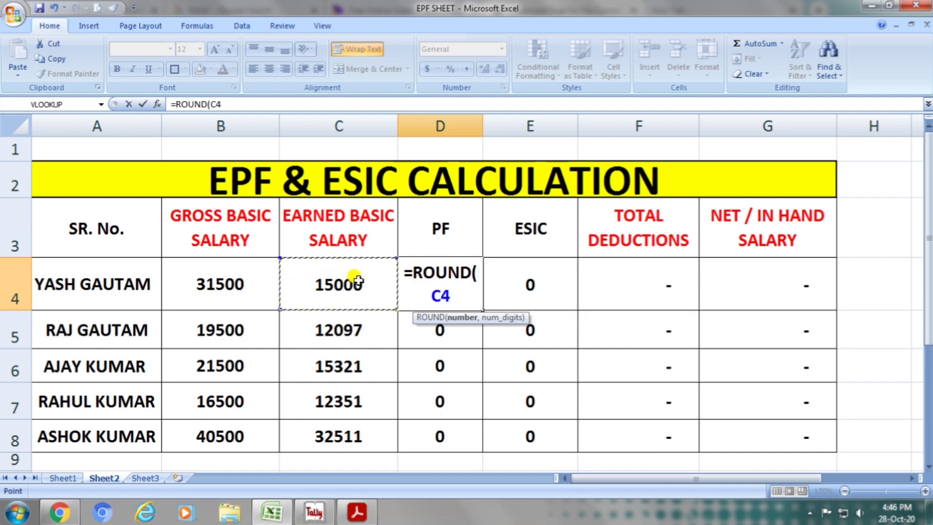
{"action": "type", "text": "*12/0"}
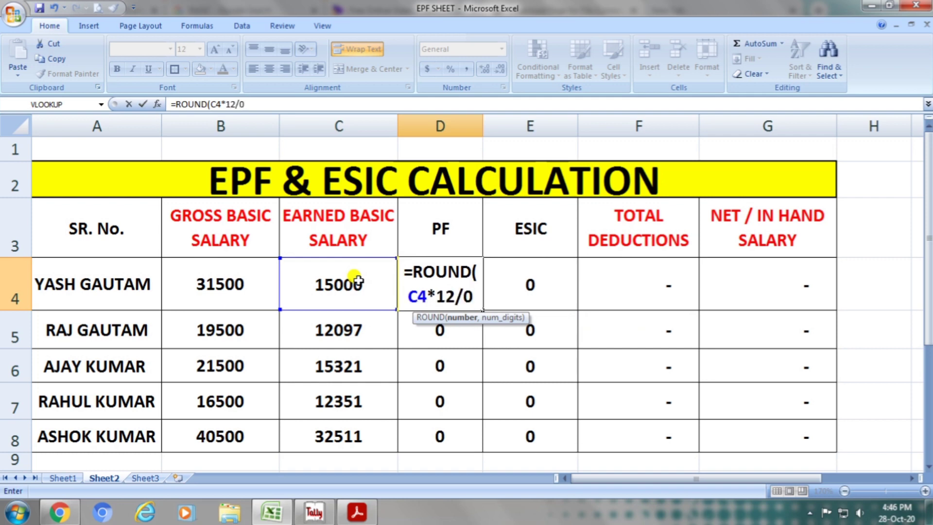
{"action": "key", "text": "BackSpace"}
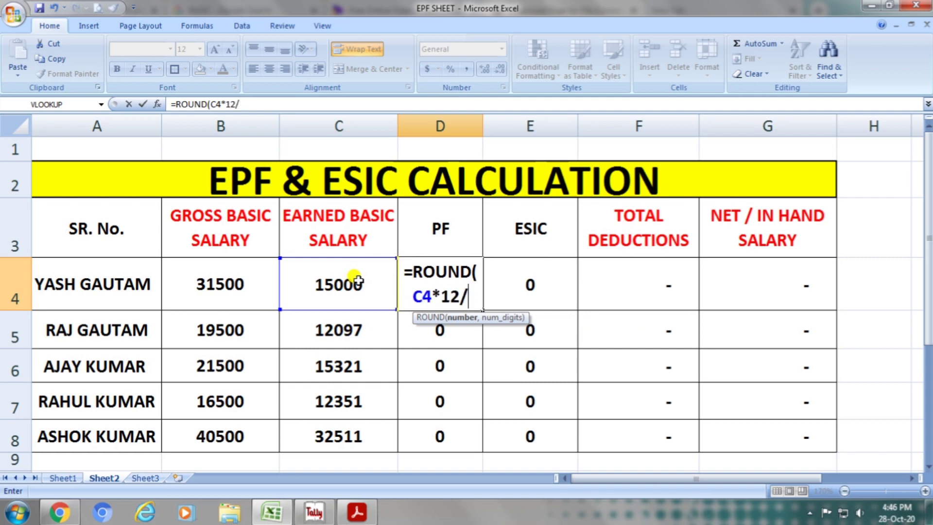
{"action": "type", "text": "100"}
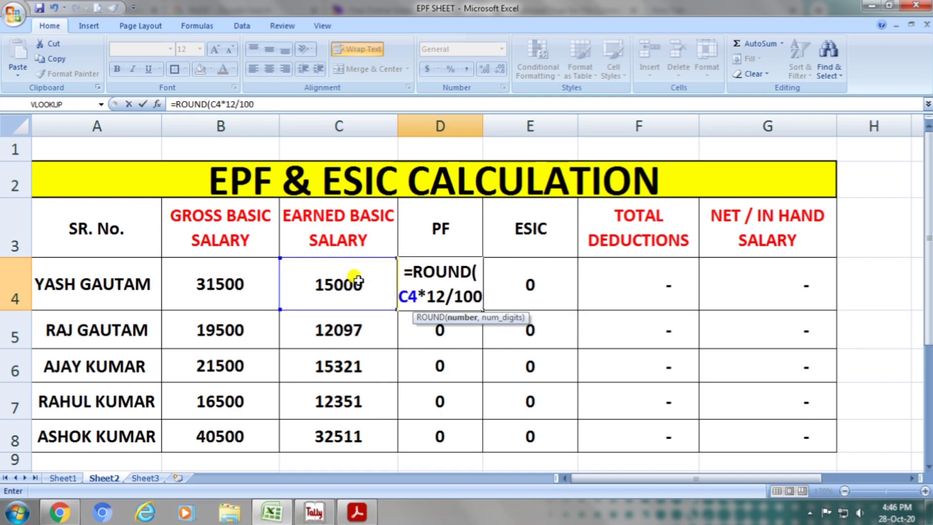
{"action": "type", "text": ","}
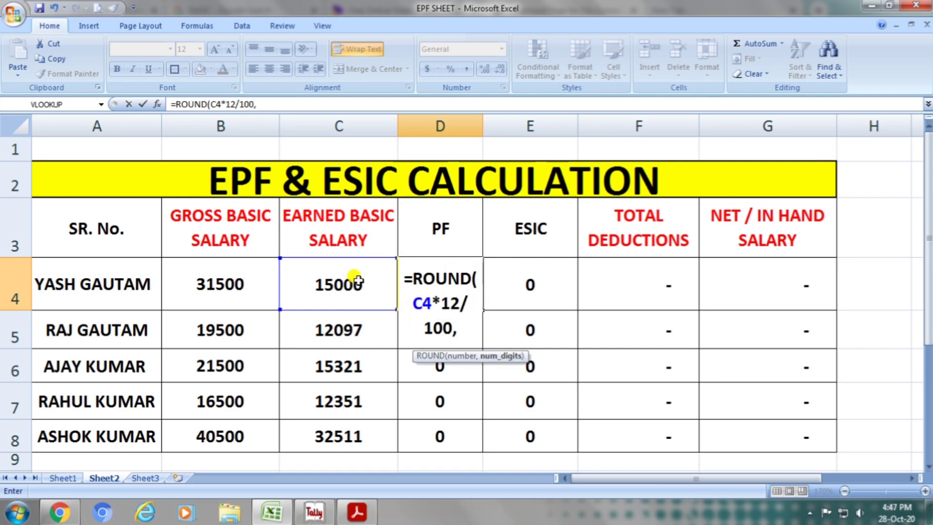
{"action": "type", "text": "0)"}
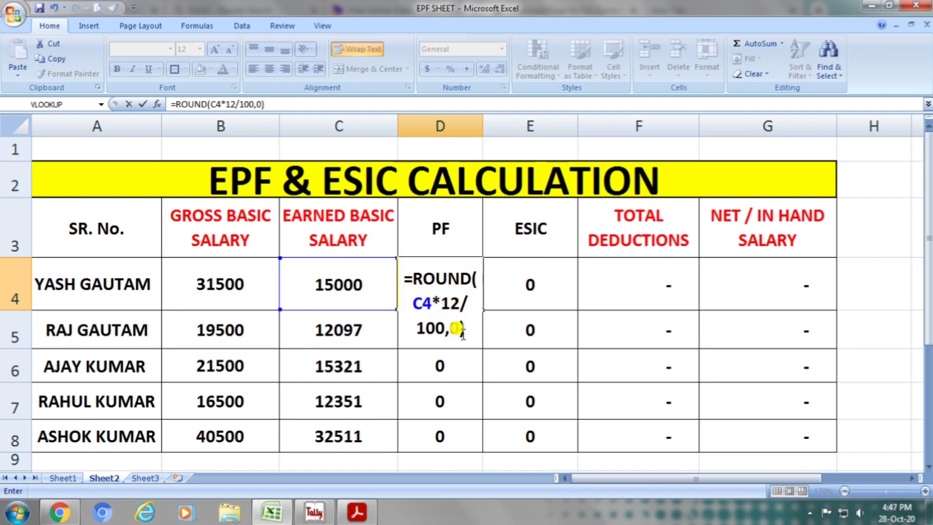
{"action": "key", "text": "Return"}
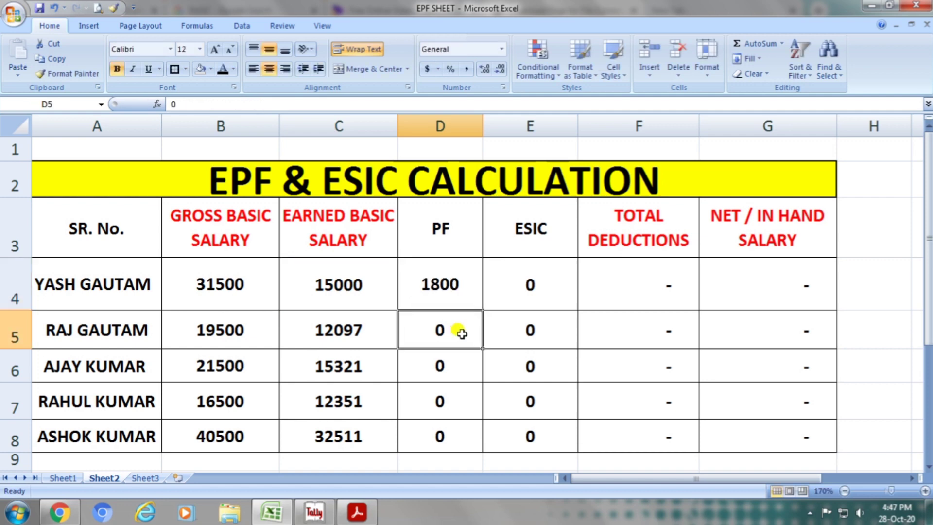
Enter =ROUND(C5*12/100,0) in D5 to calculate the second employee's PF from the earned basic salary.
{"action": "type", "text": "=ROUN"}
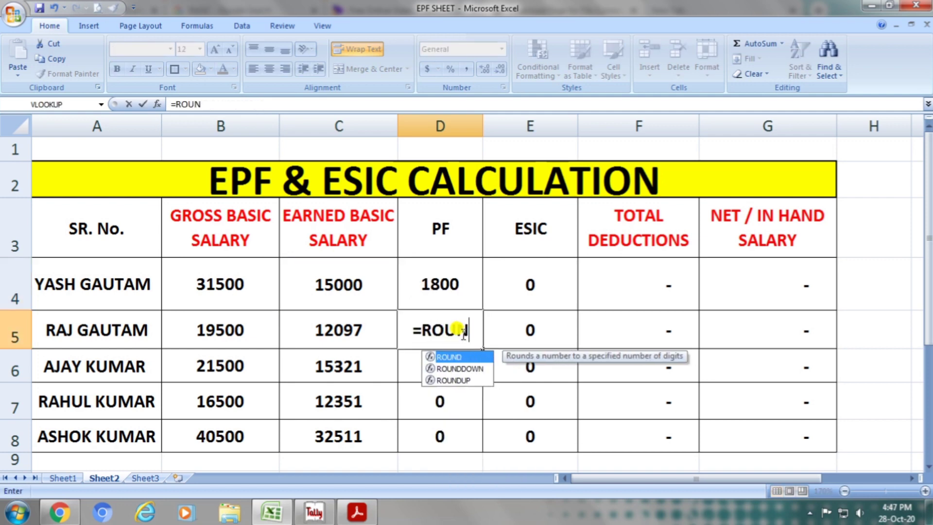
{"action": "type", "text": "D"}
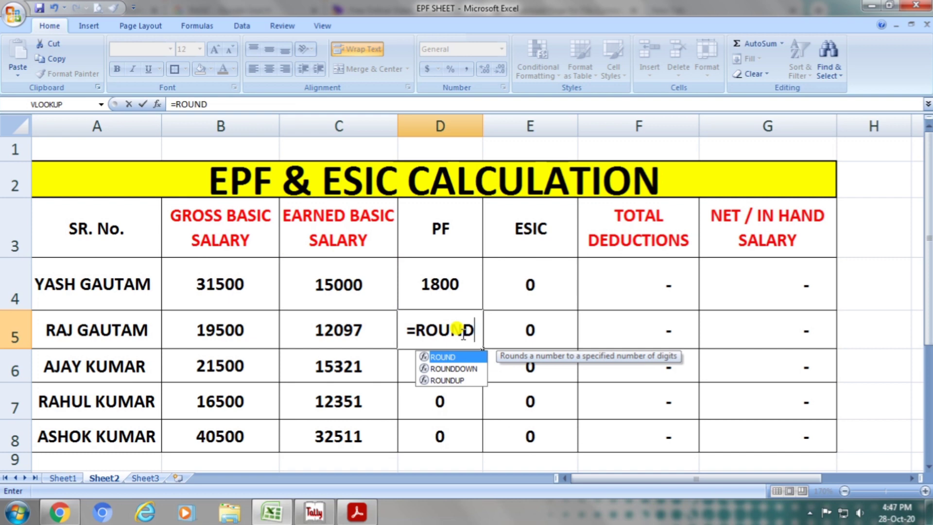
{"action": "type", "text": "("}
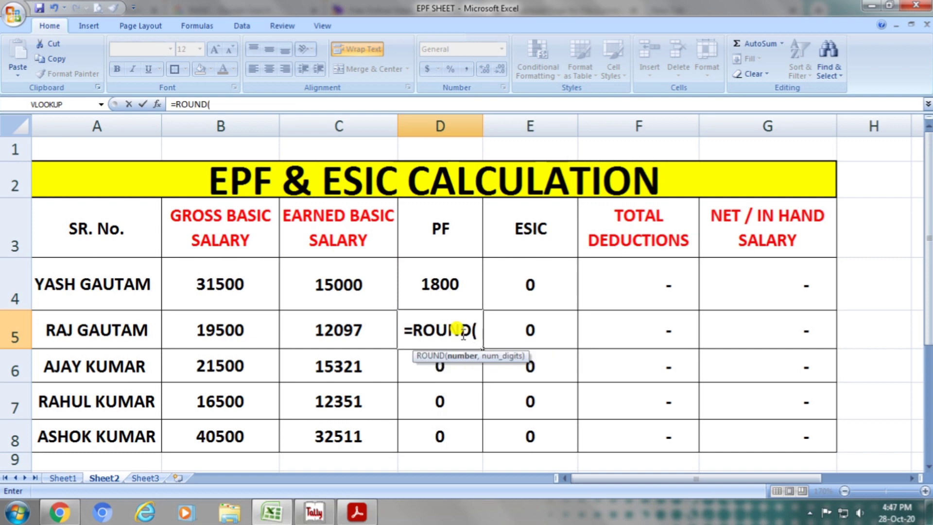
{"action": "left_click", "coordinate": [351, 323]}
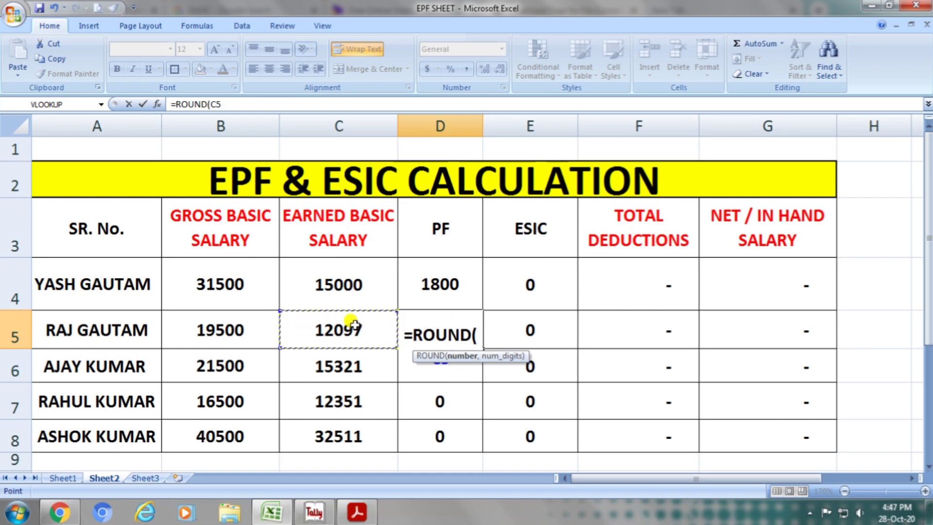
{"action": "type", "text": "*12/100"}
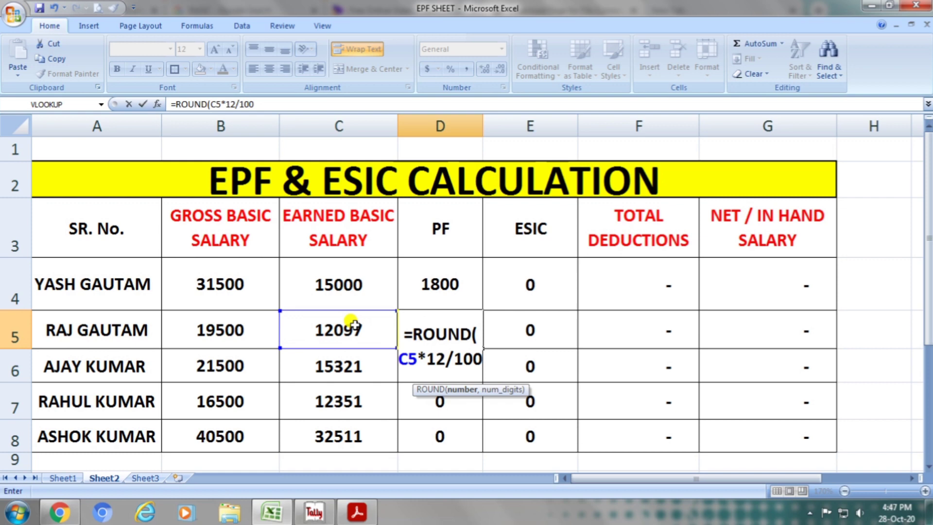
{"action": "type", "text": ",0"}
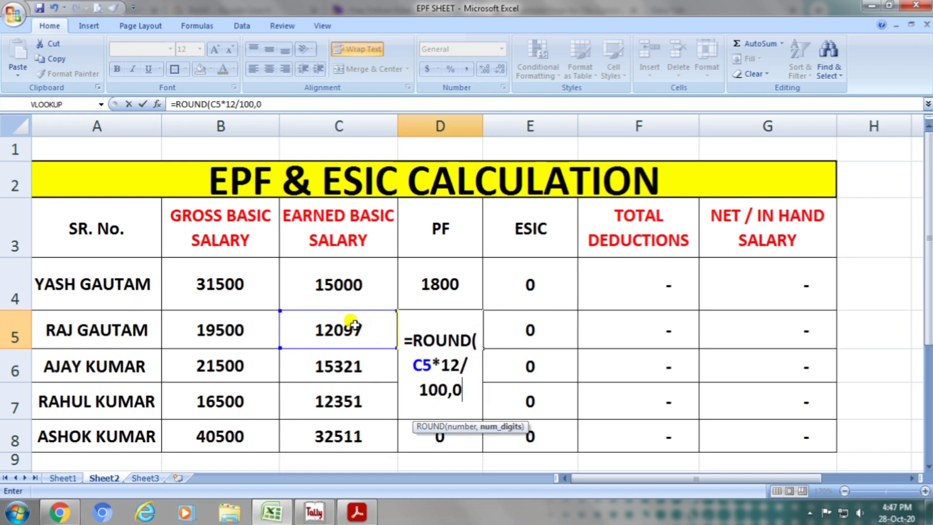
{"action": "type", "text": ")"}
{"action": "key", "text": "Return"}
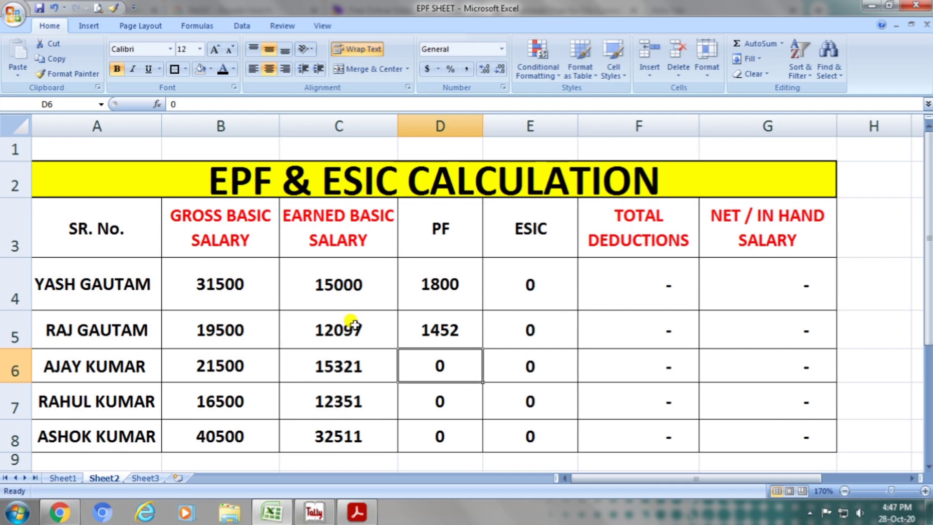
Copy the PF formula from D5 into D6, D7 and D8 for the remaining employees.
{"action": "key", "text": "Up"}
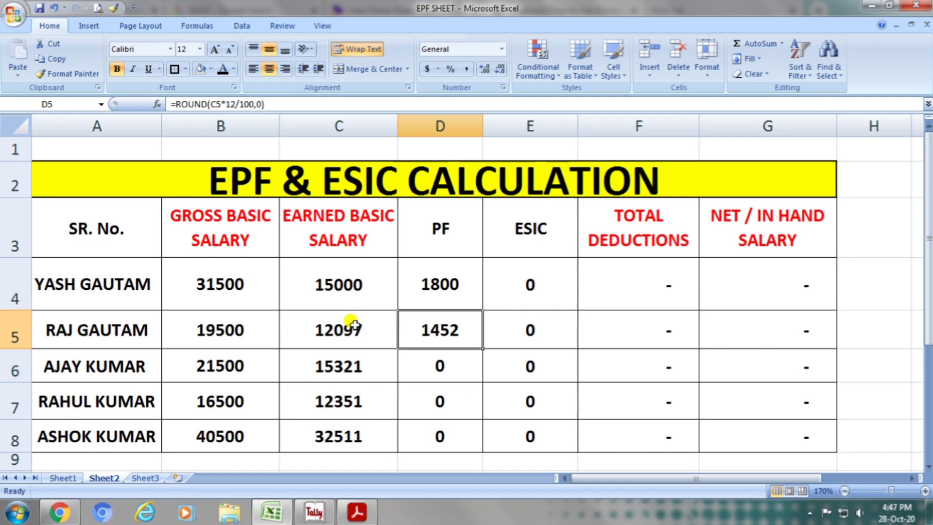
{"action": "key", "text": "ctrl+c"}
{"action": "key", "text": "Down"}
{"action": "key", "text": "ctrl+v"}
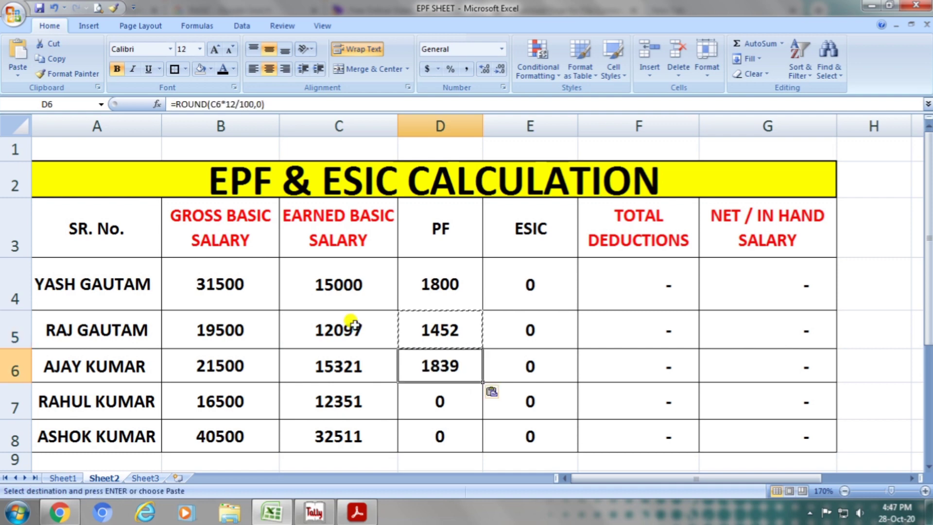
{"action": "key", "text": "Down"}
{"action": "key", "text": "ctrl+v"}
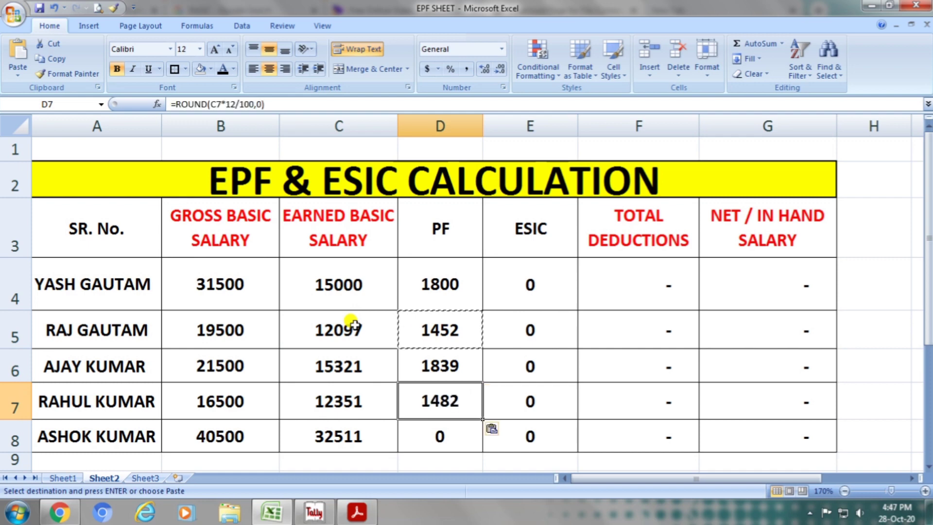
{"action": "key", "text": "Down"}
{"action": "key", "text": "ctrl+v"}
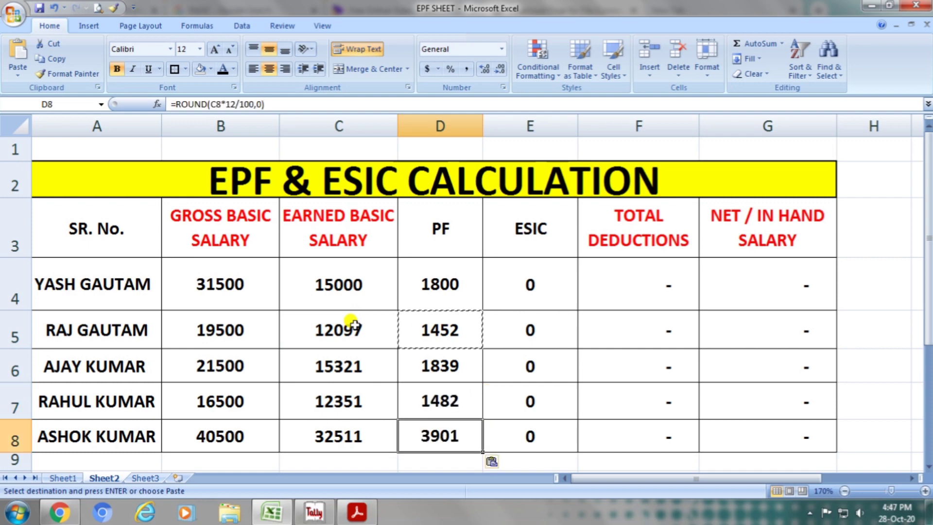
{"action": "key", "text": "Escape"}
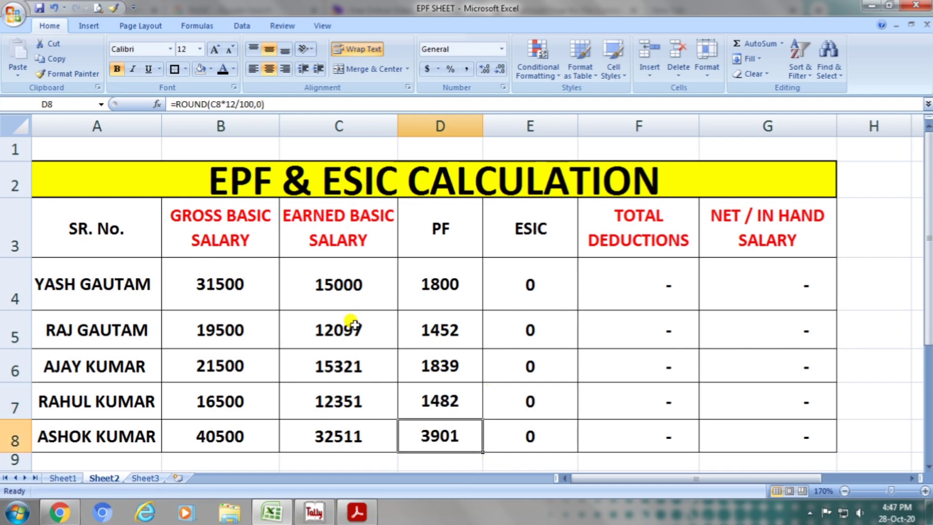
Enter =ROUND(C4*0.75/100,0) in E4 for the first employee's ESIC, dismissing the Windows color scheme prompt without choosing an option.
{"action": "left_click", "coordinate": [535, 234]}
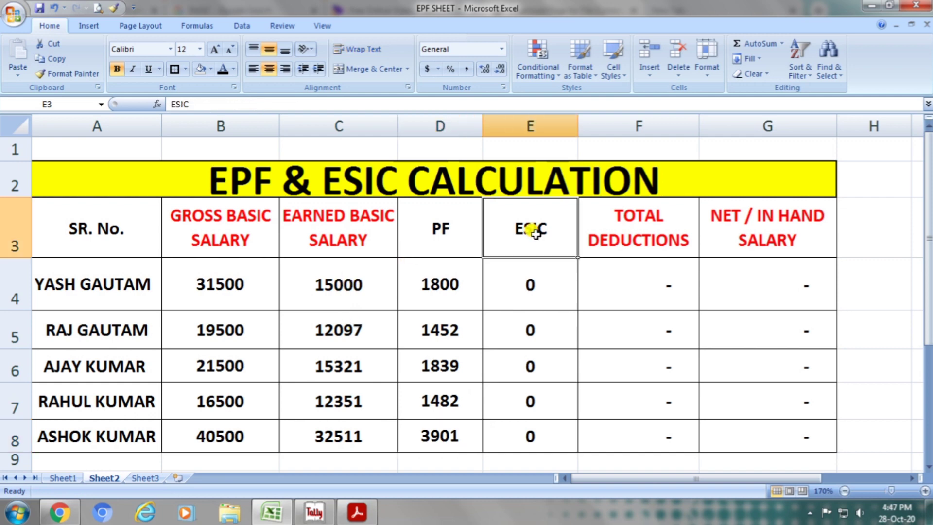
{"action": "left_click", "coordinate": [534, 283]}
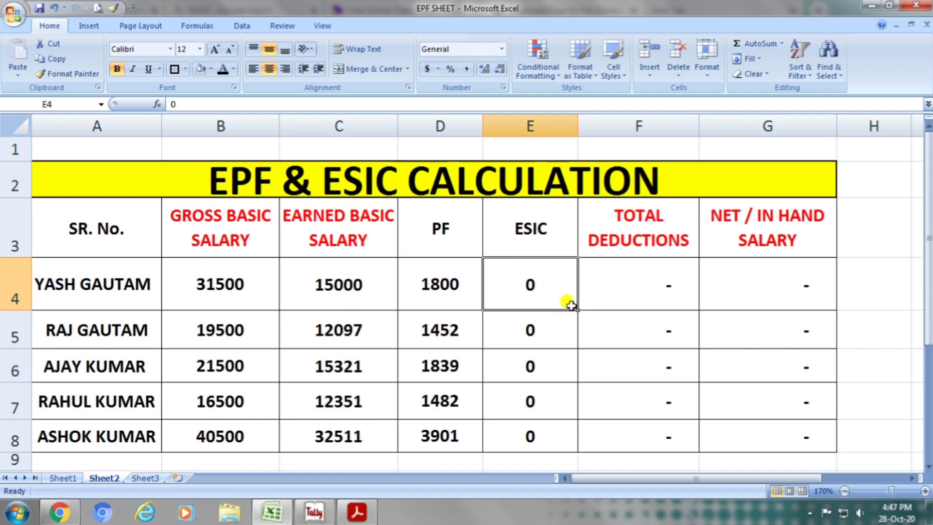
{"action": "type", "text": "="}
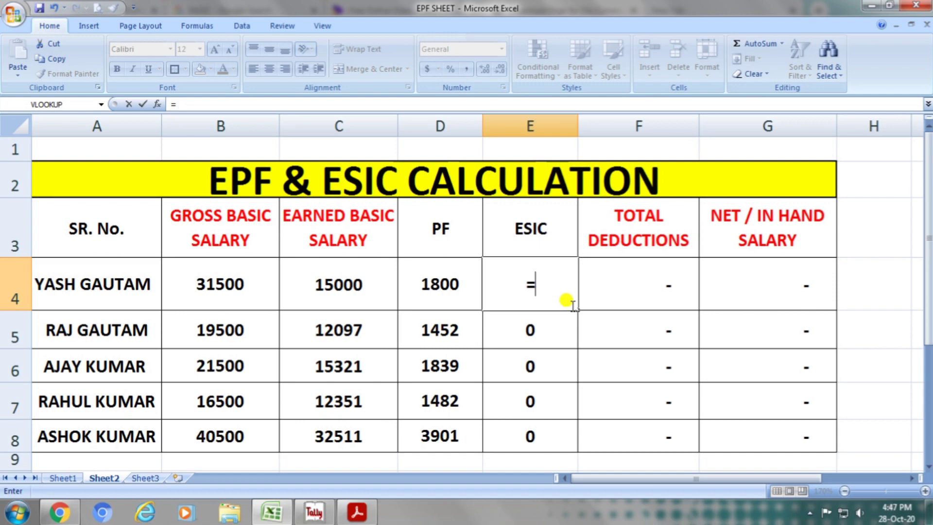
{"action": "type", "text": "ROUND"}
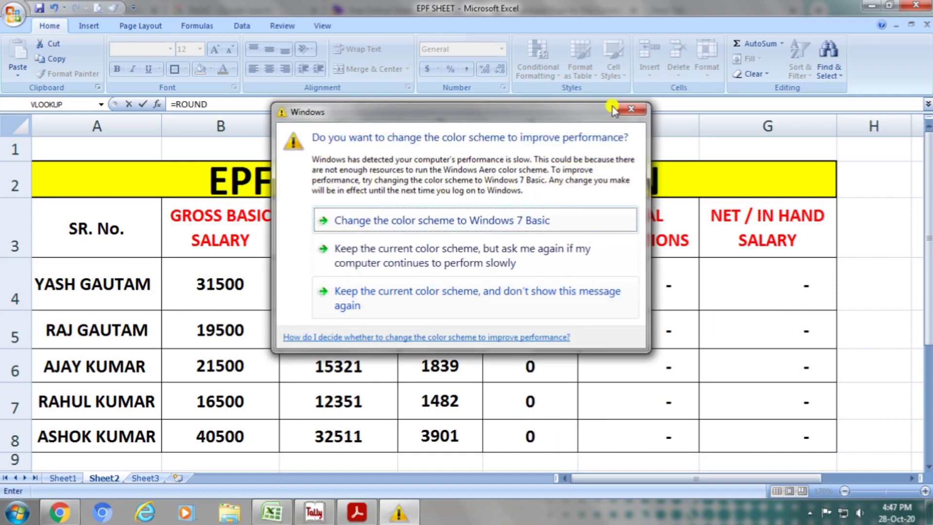
{"action": "left_click", "coordinate": [631, 109]}
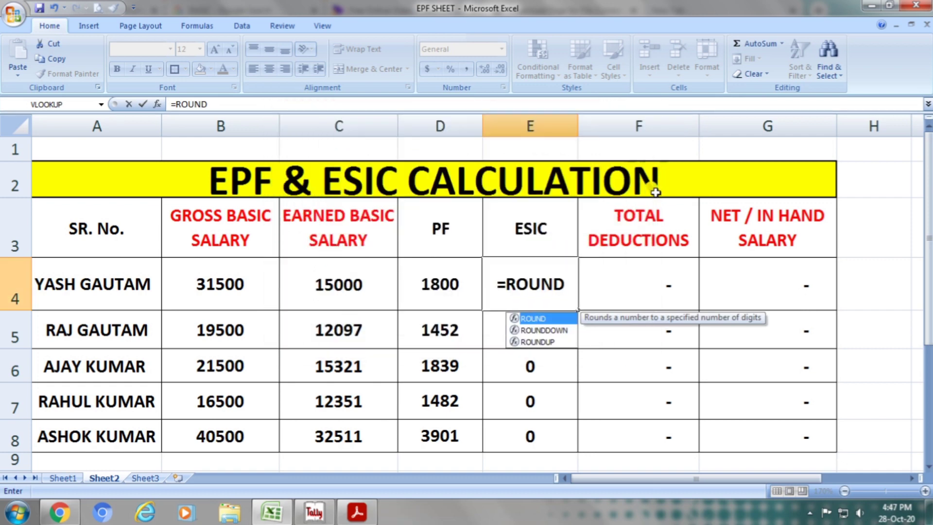
{"action": "type", "text": "("}
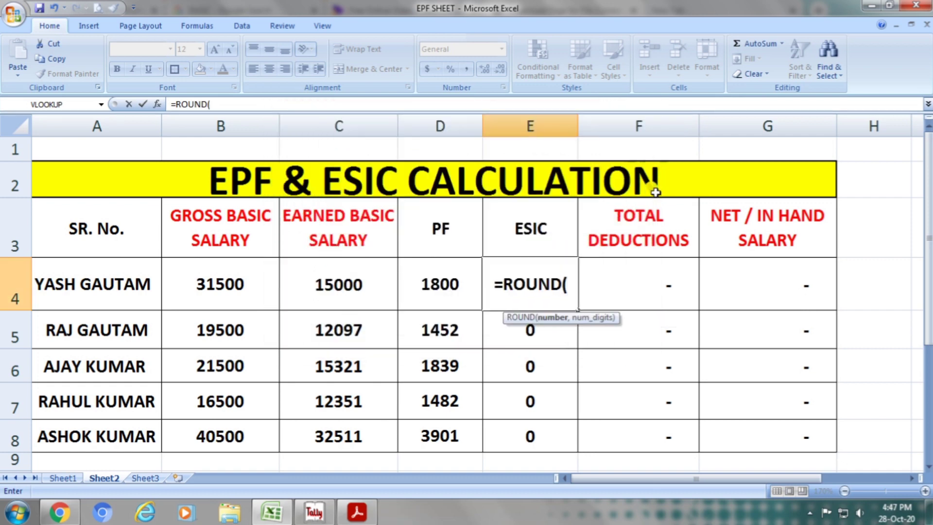
{"action": "left_click", "coordinate": [360, 273]}
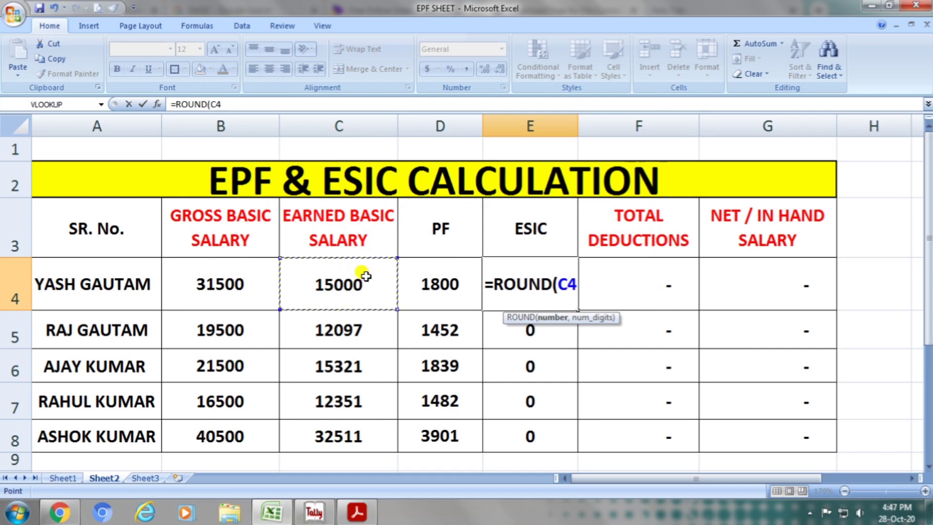
{"action": "type", "text": "*"}
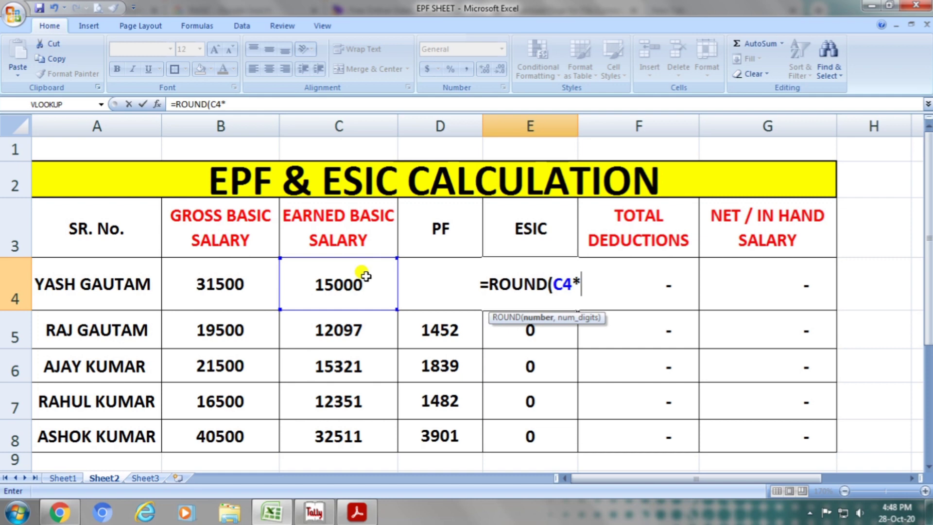
{"action": "type", "text": "0."}
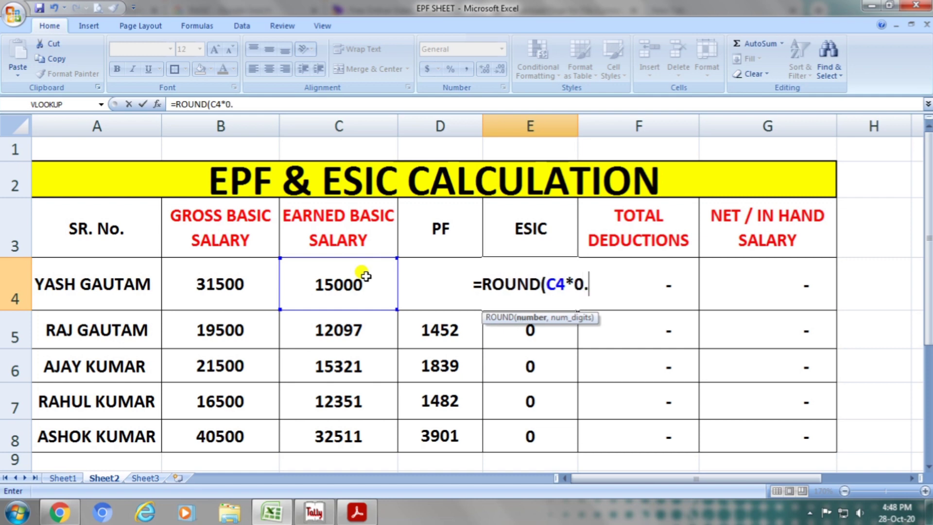
{"action": "type", "text": "75"}
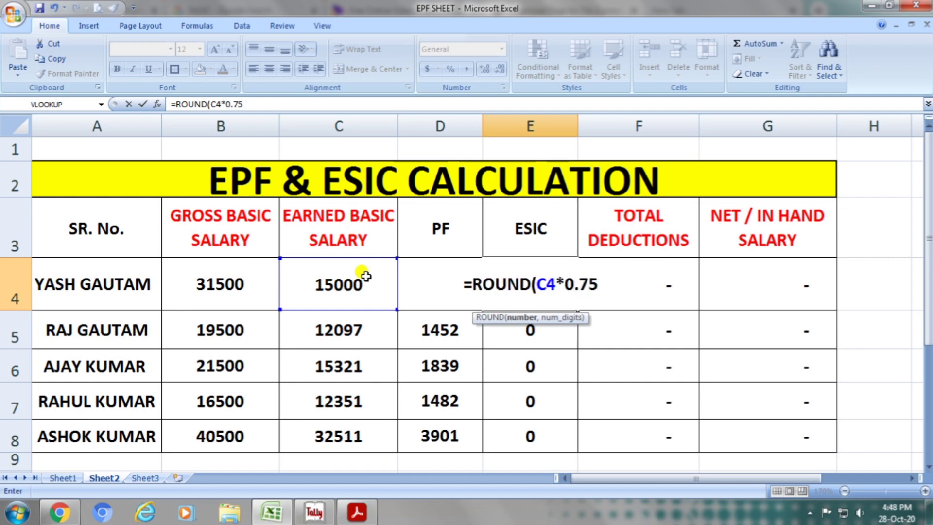
{"action": "type", "text": "/1"}
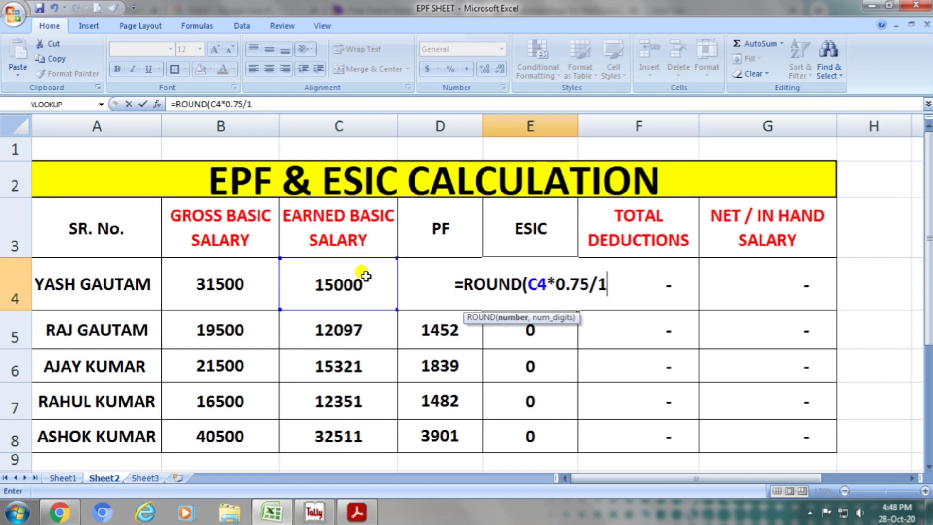
{"action": "type", "text": "00,"}
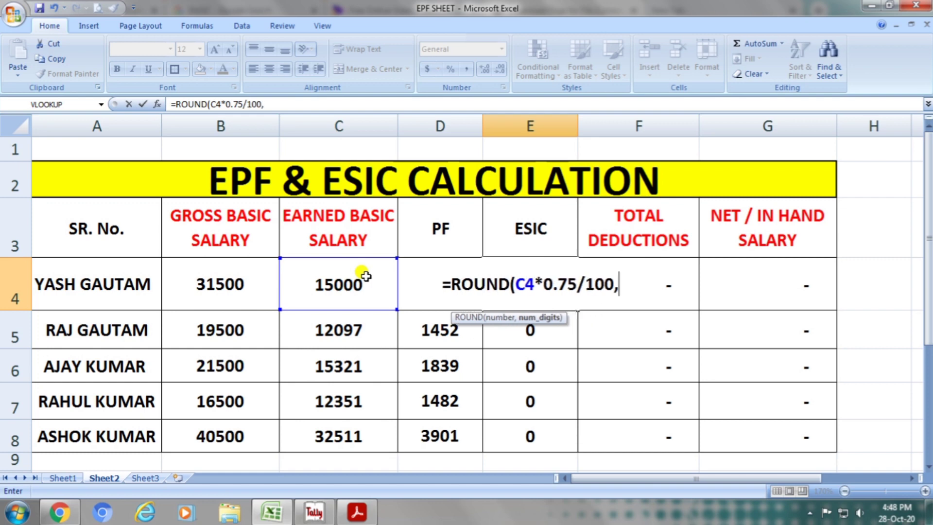
{"action": "type", "text": "0"}
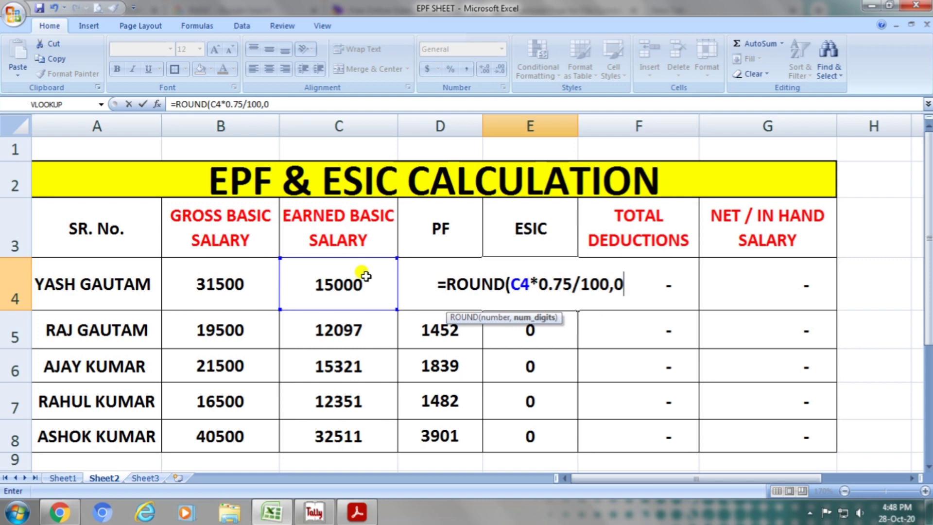
{"action": "type", "text": ")"}
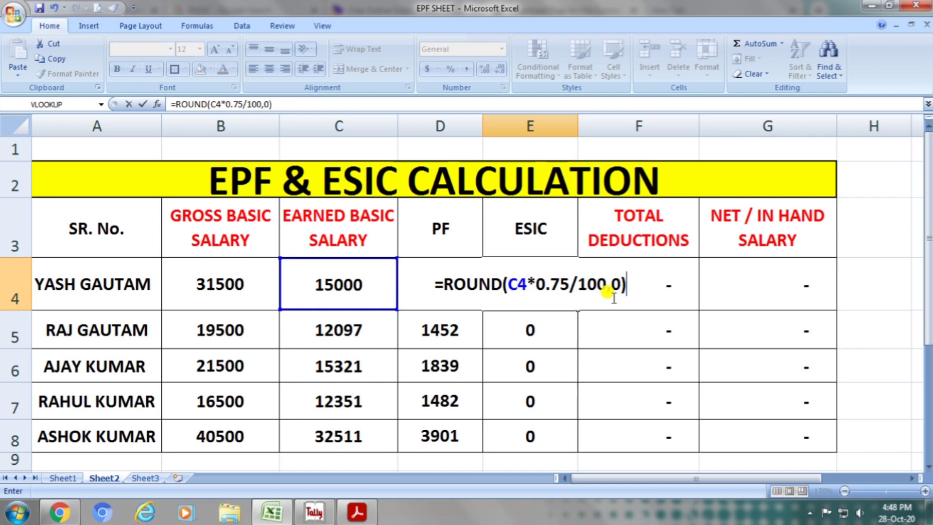
{"action": "key", "text": "Return"}
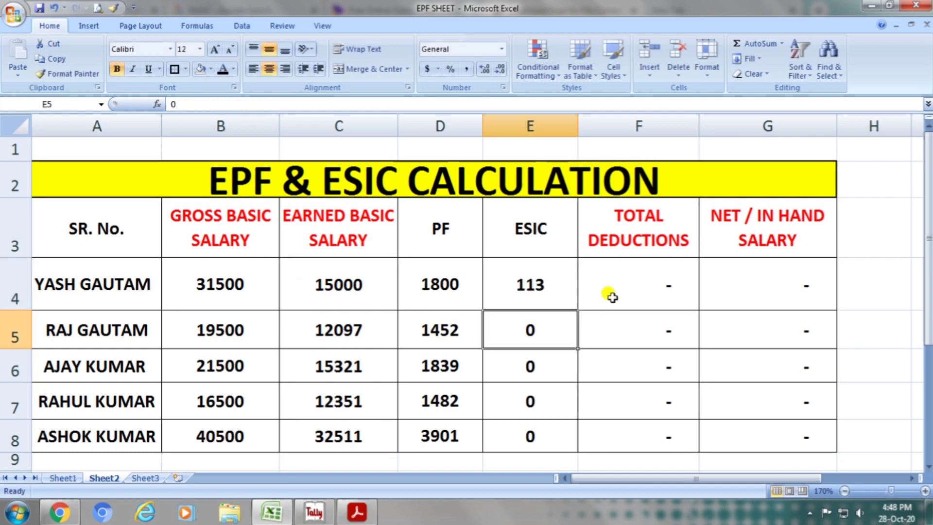
Enter =ROUND(C5*0.75/100,0) in E5 to calculate the second employee's ESIC as 0.75% of earned basic salary.
{"action": "type", "text": "=ROU"}
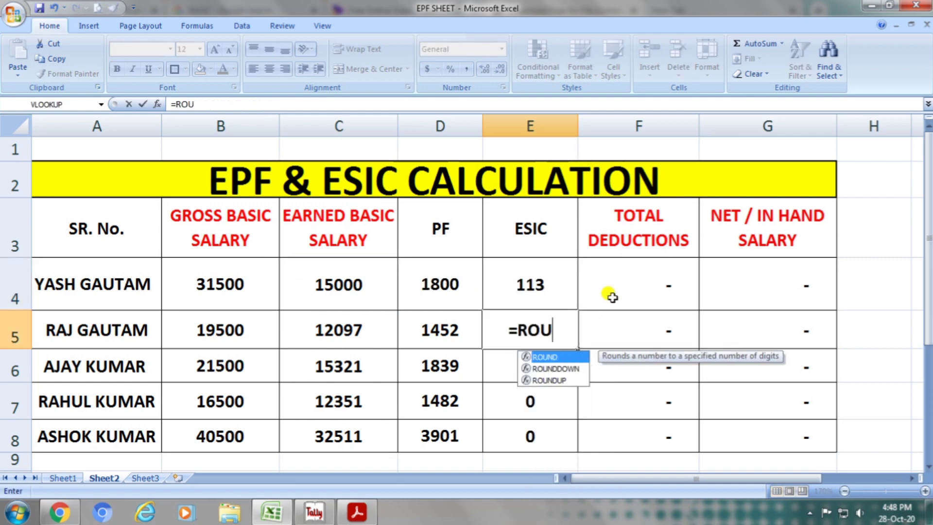
{"action": "type", "text": "ND("}
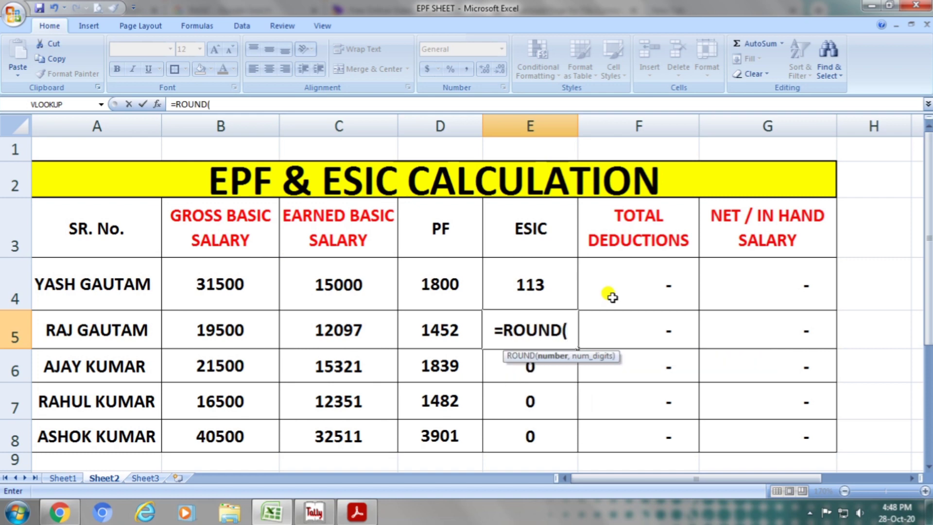
{"action": "left_click", "coordinate": [364, 323]}
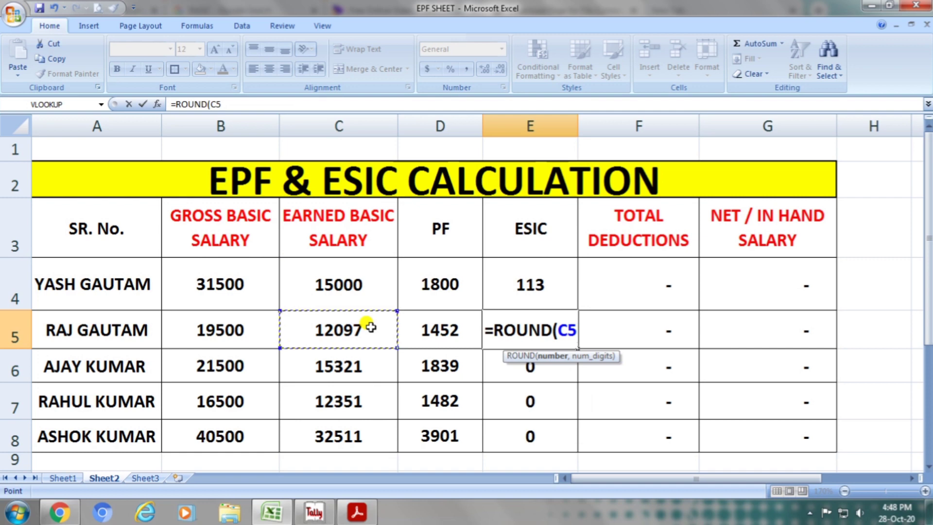
{"action": "type", "text": "*0.75"}
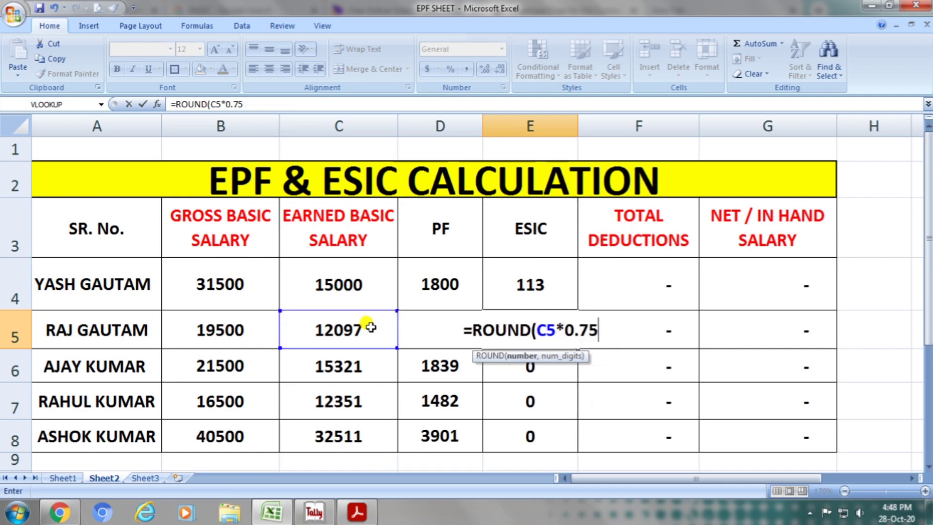
{"action": "type", "text": "/100"}
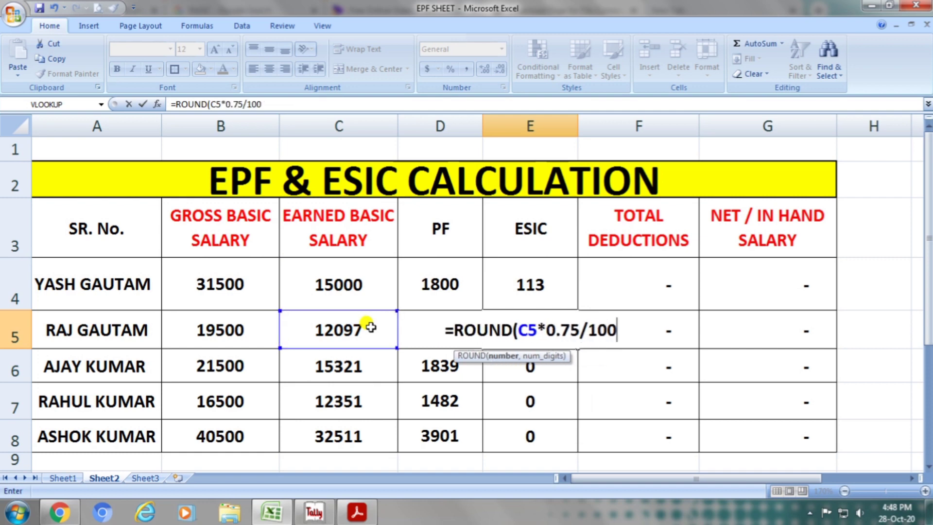
{"action": "type", "text": ",0"}
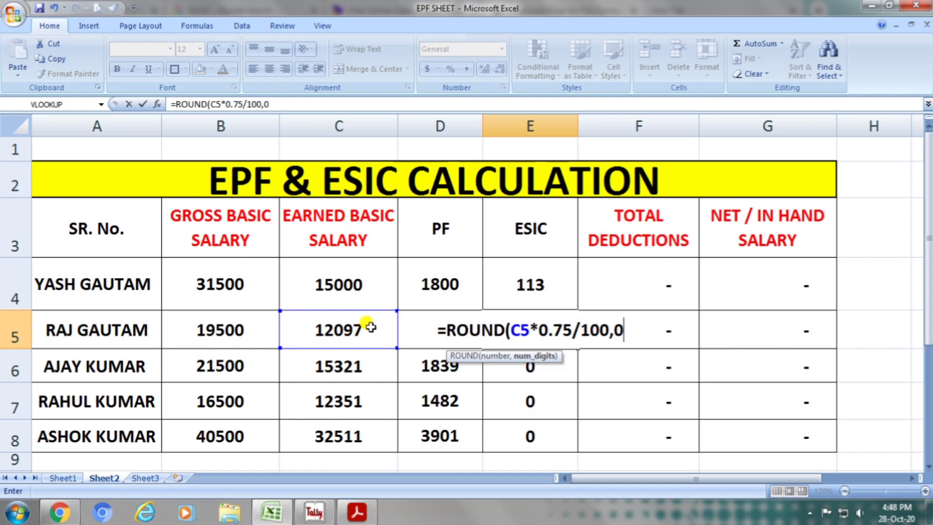
{"action": "type", "text": ")"}
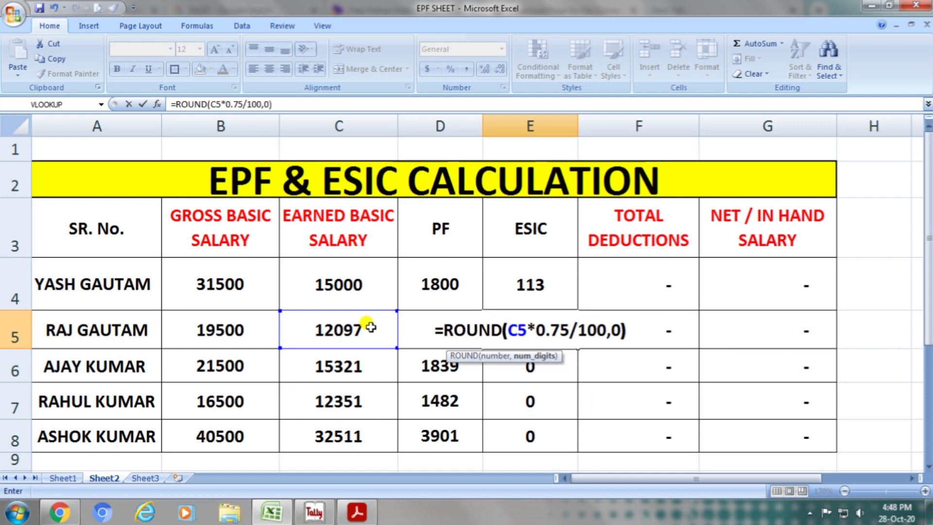
{"action": "key", "text": "Return"}
Copy the ESIC formula from E5 into E6, E7 and E8 for the remaining employees.
{"action": "key", "text": "Up"}
{"action": "key", "text": "ctrl+c"}
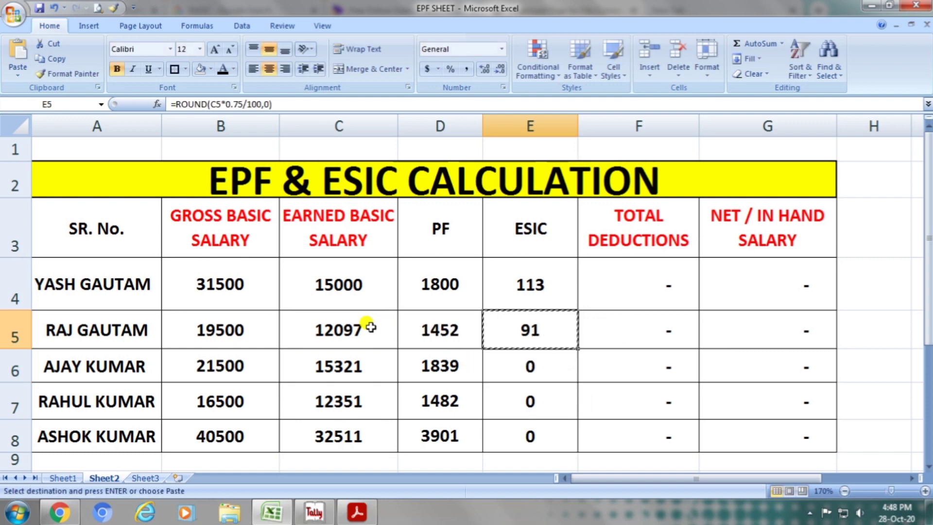
{"action": "key", "text": "Down"}
{"action": "key", "text": "ctrl+v"}
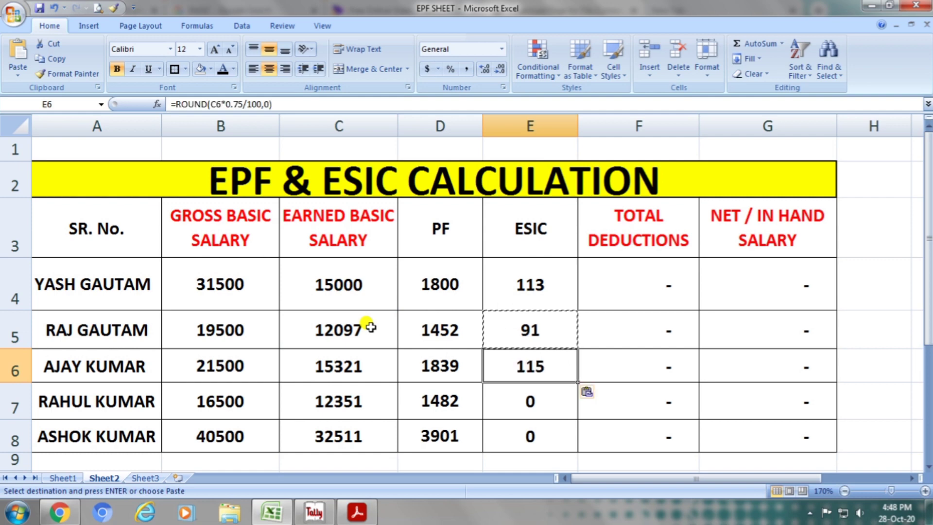
{"action": "key", "text": "Down"}
{"action": "key", "text": "Down"}
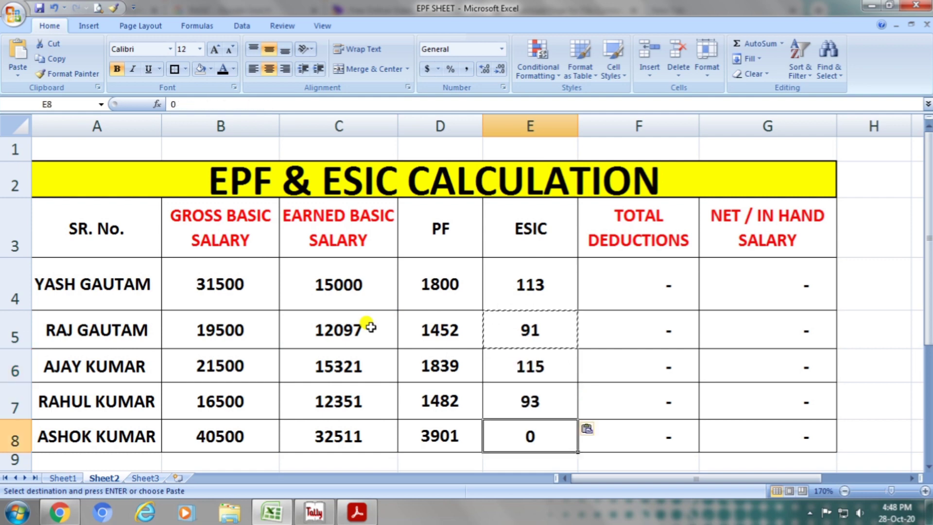
{"action": "key", "text": "Return"}
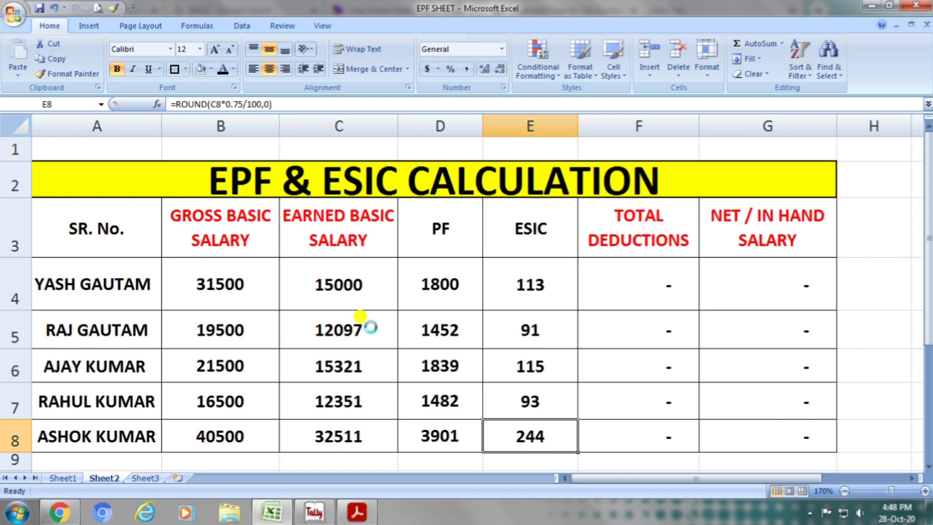
{"action": "key", "text": "Up"}
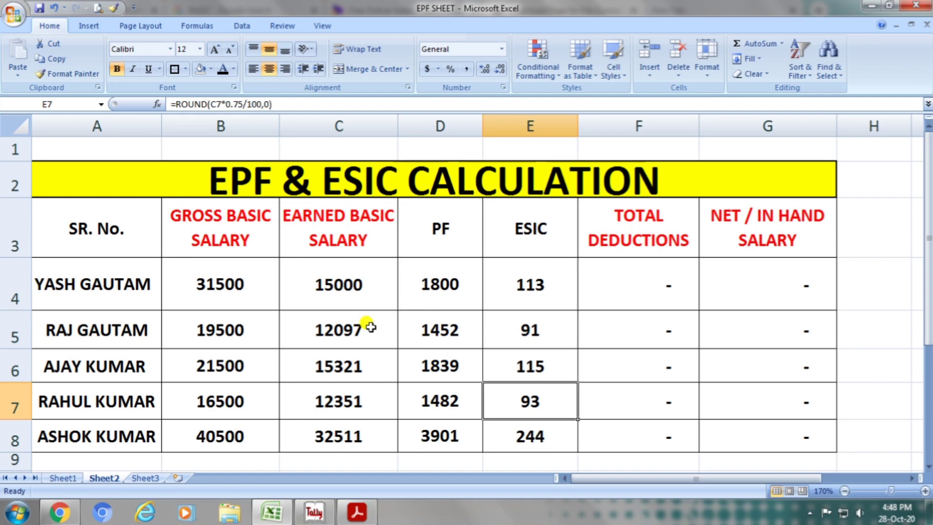
Enter a SUM formula over D4:E4 in F4 to add the first employee's PF and ESIC as total deductions.
{"action": "left_click", "coordinate": [621, 230]}
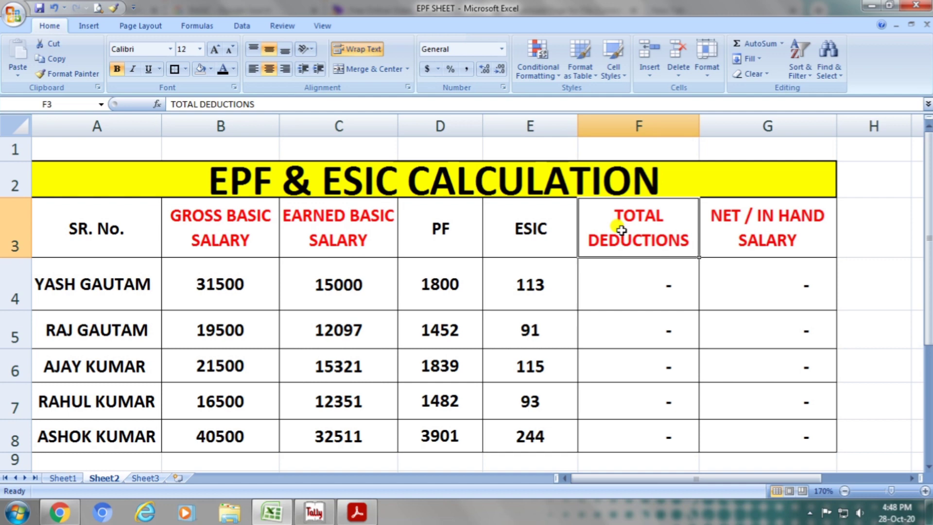
{"action": "left_click", "coordinate": [622, 279]}
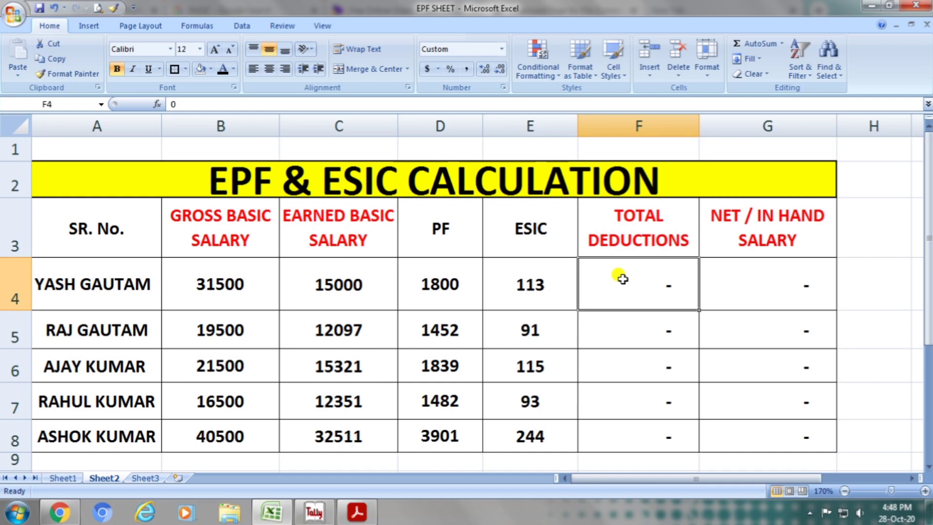
{"action": "type", "text": "="}
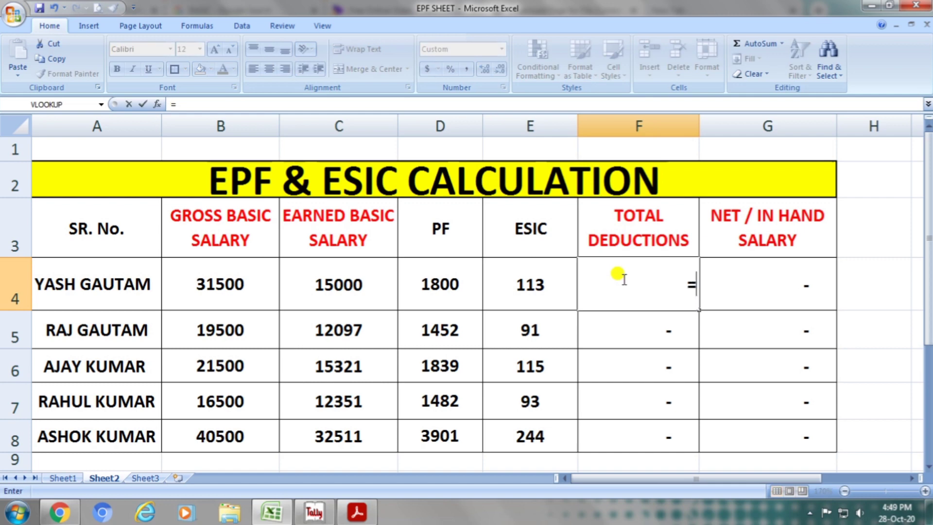
{"action": "type", "text": "SUM("}
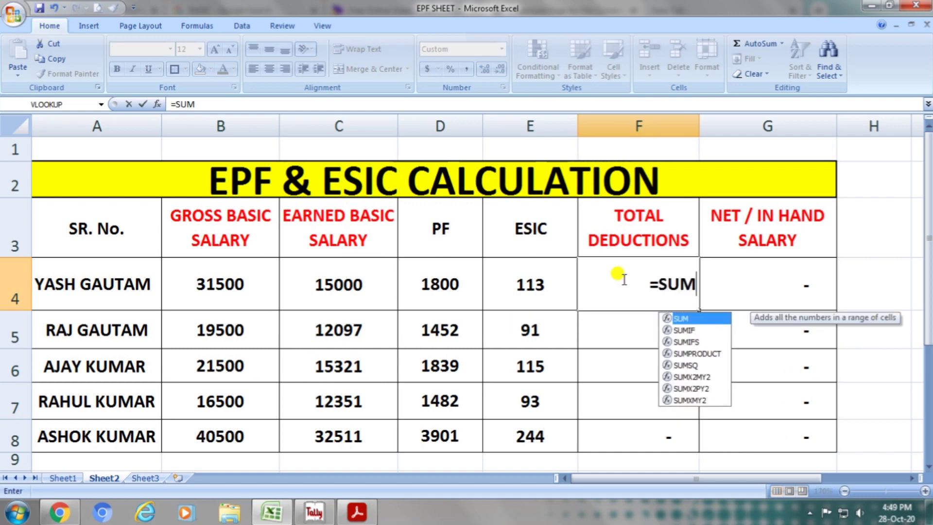
{"action": "key", "text": "Left"}
{"action": "key", "text": "Left"}
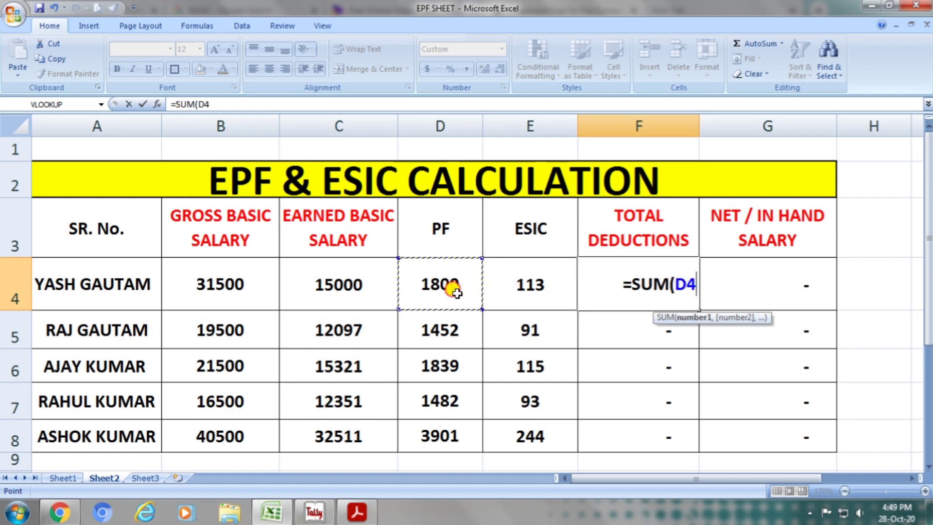
{"action": "left_click_drag", "start_coordinate": [456, 291], "coordinate": [493, 296]}
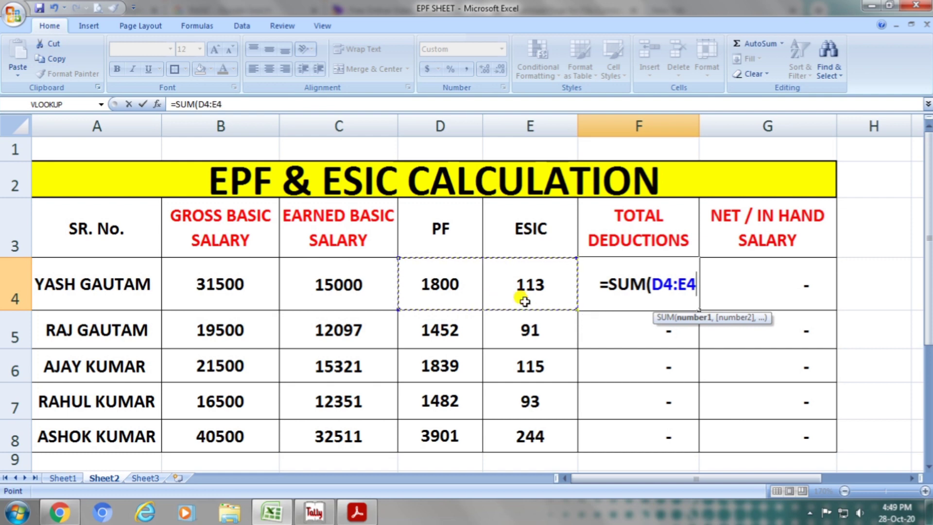
{"action": "key", "text": "Return"}
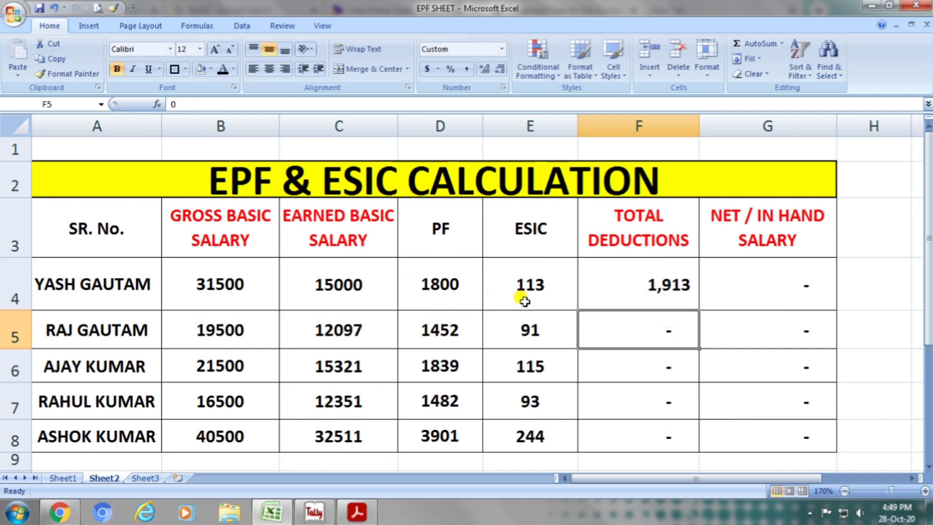
Enter a SUM formula over D5:E5 in F5 for the second employee's total deductions.
{"action": "type", "text": "=SUM("}
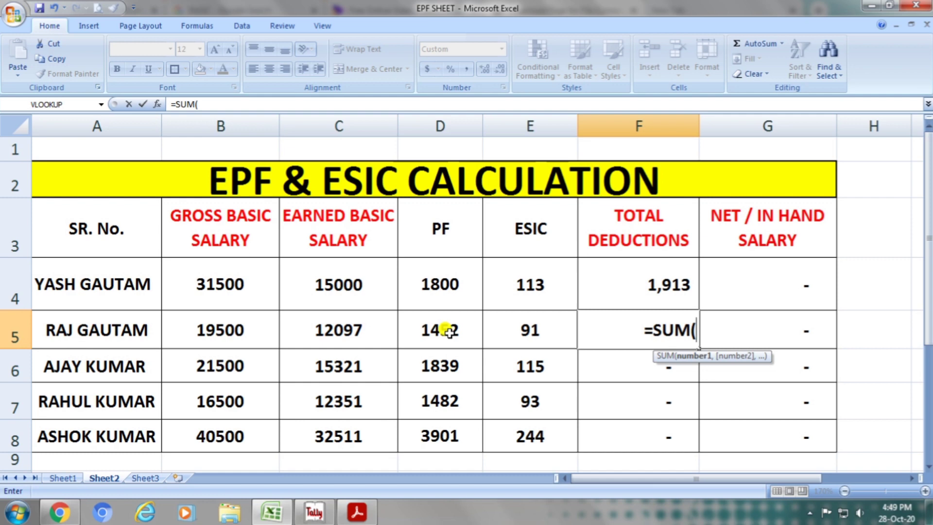
{"action": "left_click_drag", "start_coordinate": [449, 332], "coordinate": [500, 338]}
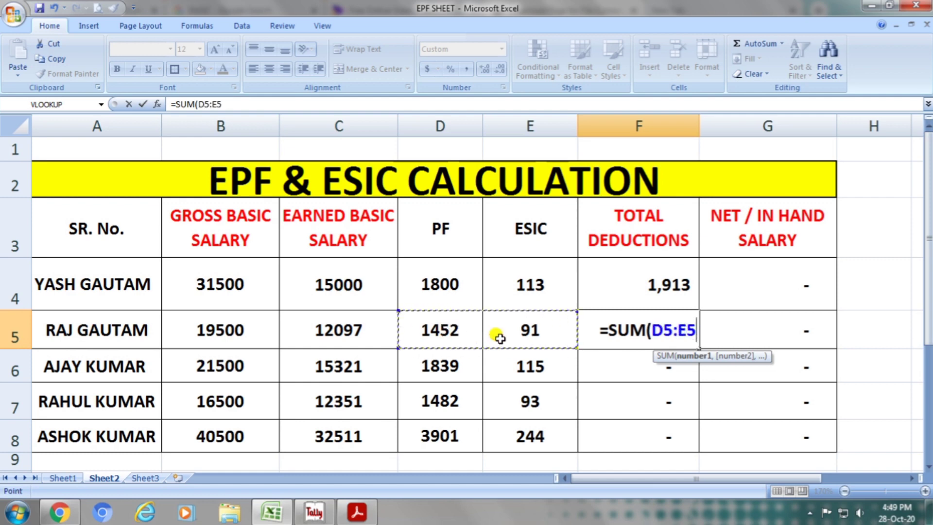
{"action": "key", "text": "Return"}
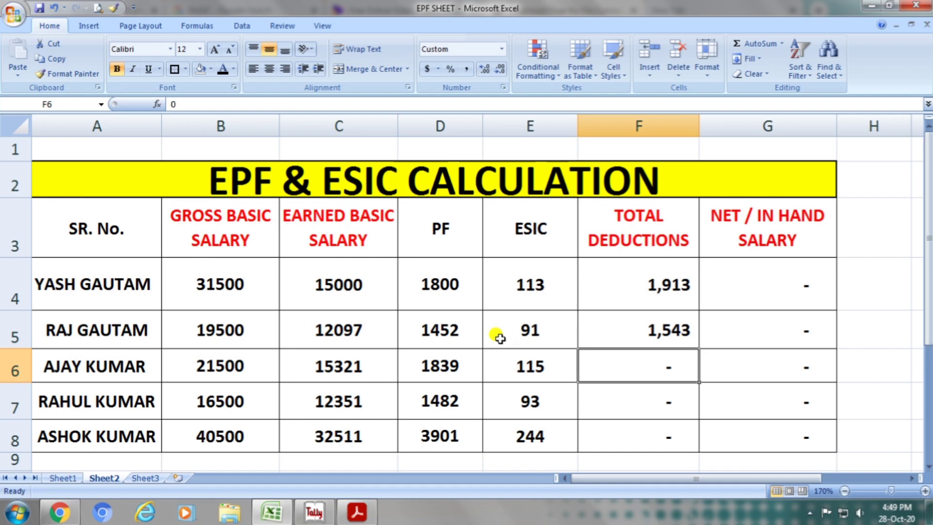
Copy the total deductions formula from F5 into F6, F7 and F8 for the remaining employees.
{"action": "key", "text": "Up"}
{"action": "key", "text": "ctrl+c"}
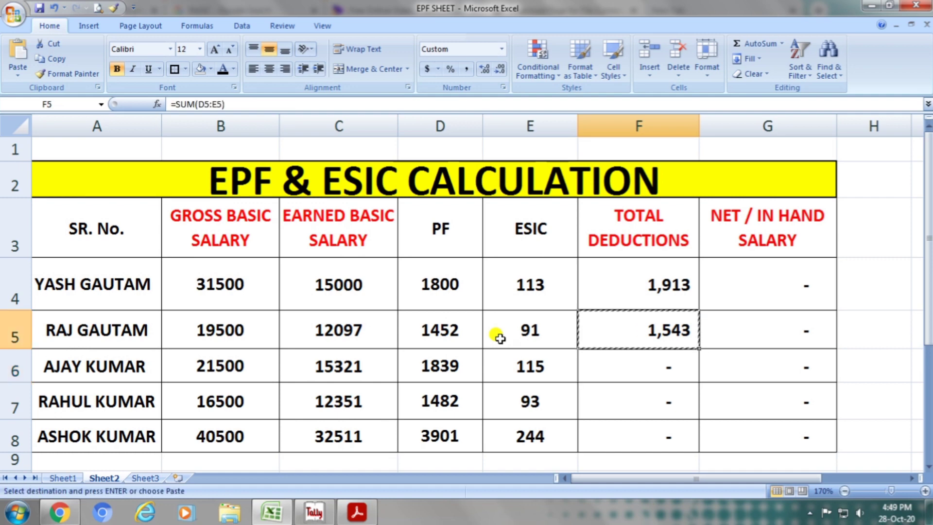
{"action": "key", "text": "Down"}
{"action": "key", "text": "ctrl+v"}
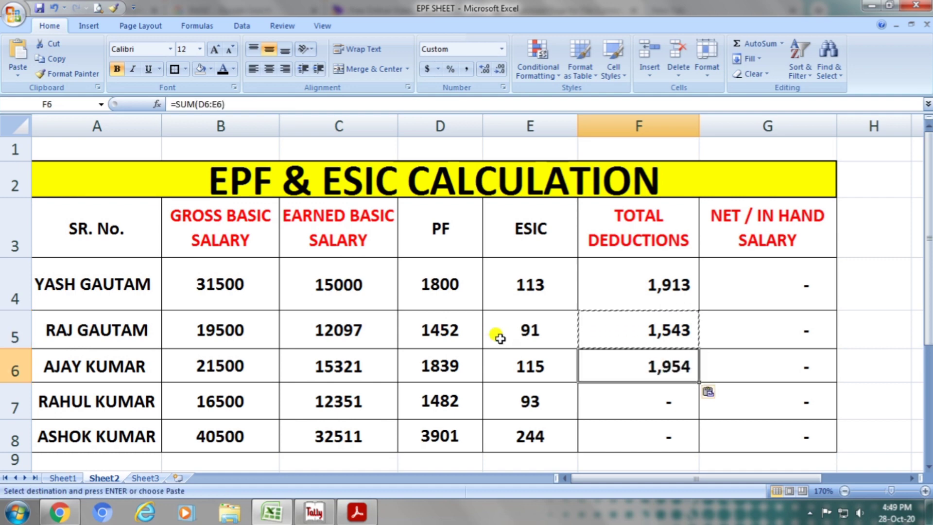
{"action": "key", "text": "Down"}
{"action": "key", "text": "ctrl+v"}
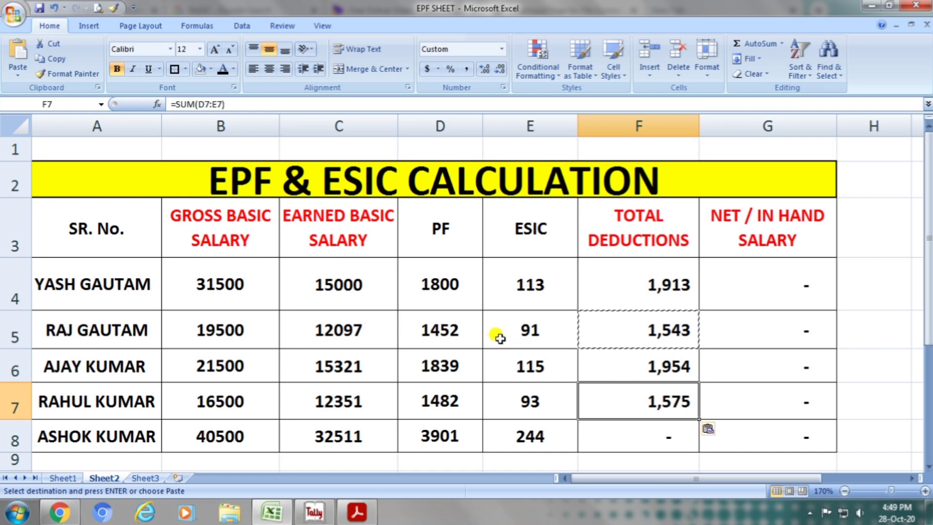
{"action": "key", "text": "Down"}
{"action": "key", "text": "ctrl+v"}
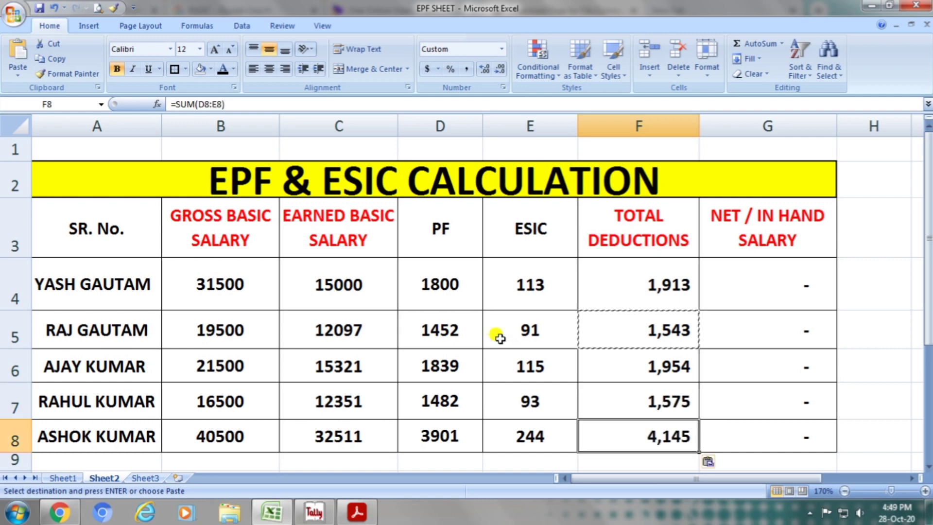
{"action": "key", "text": "Escape"}
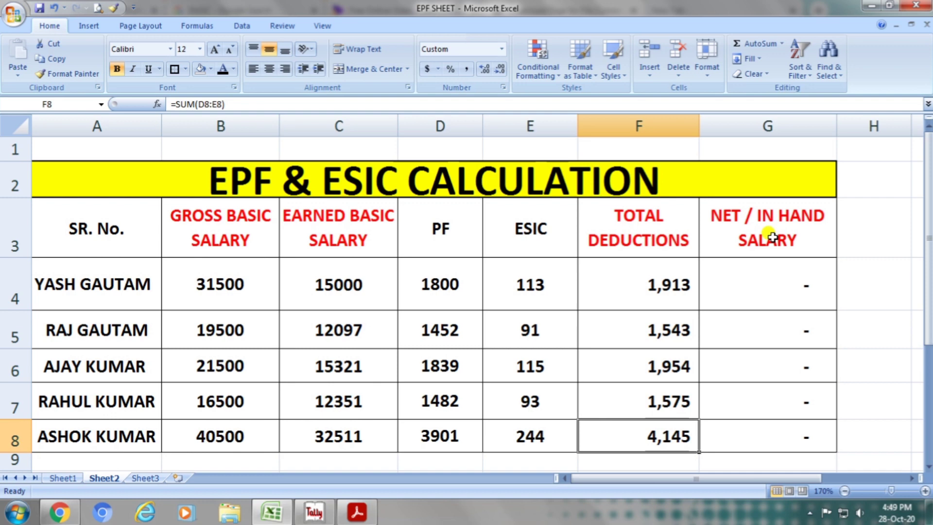
Enter =C4-F4 in G4 to calculate the first employee's net in-hand salary from earned basic salary and total deductions.
{"action": "left_click", "coordinate": [772, 238]}
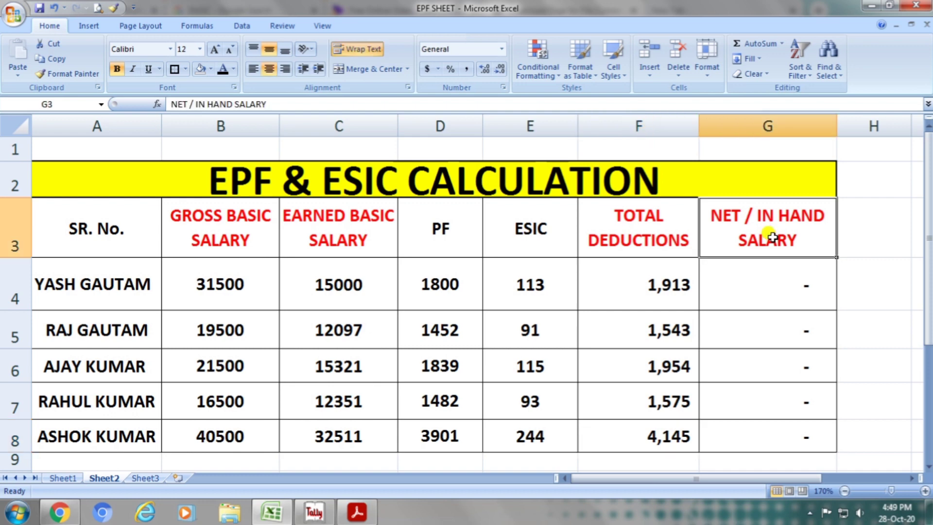
{"action": "left_click", "coordinate": [769, 278]}
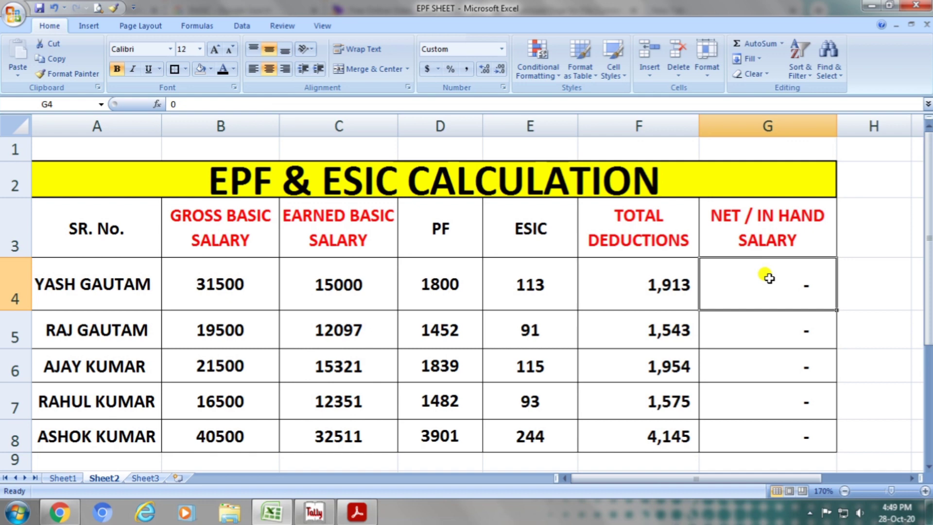
{"action": "type", "text": "="}
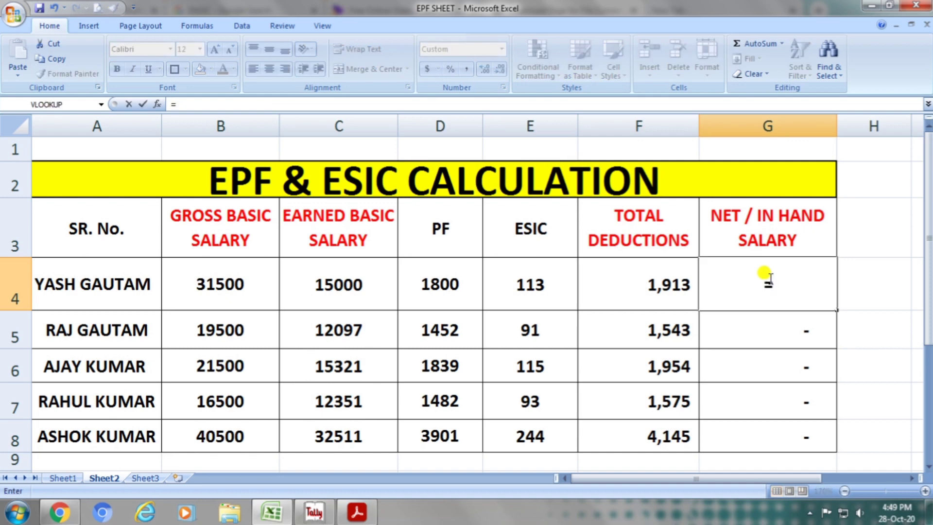
{"action": "left_click", "coordinate": [377, 286]}
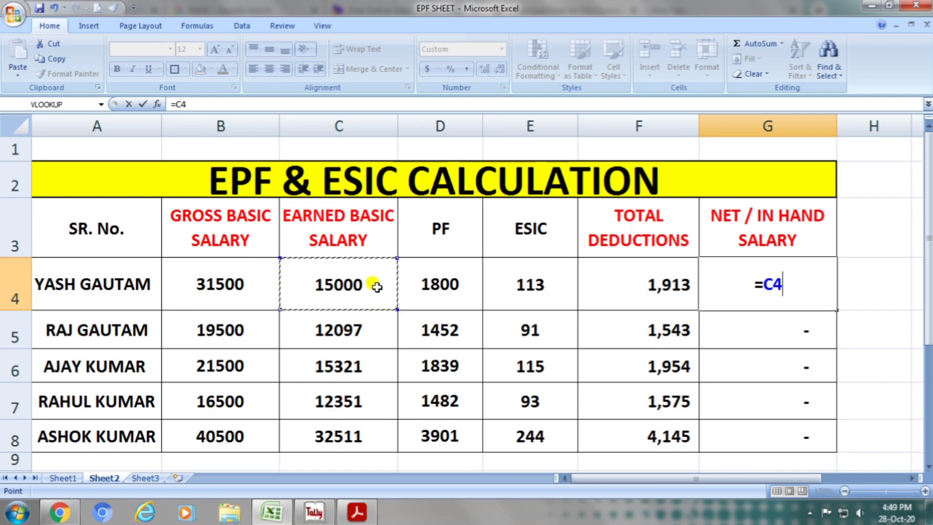
{"action": "type", "text": "-"}
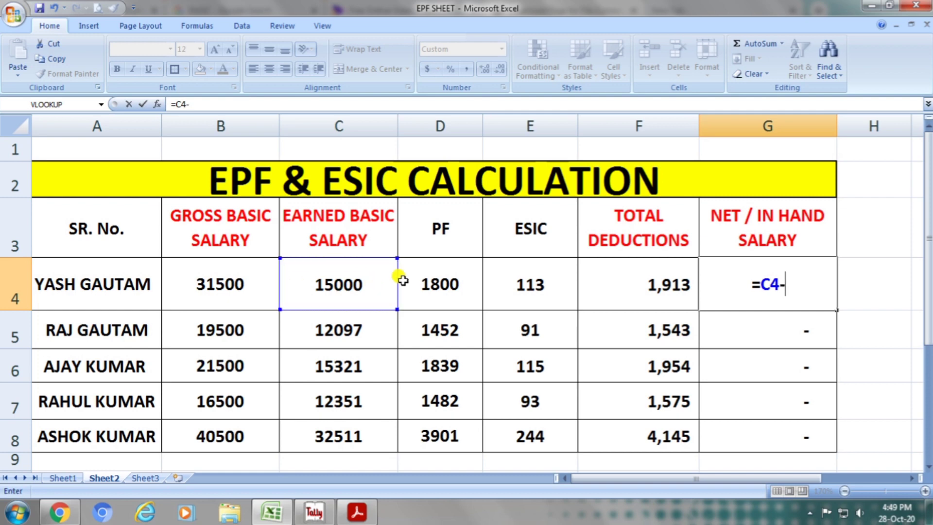
{"action": "left_click", "coordinate": [629, 280]}
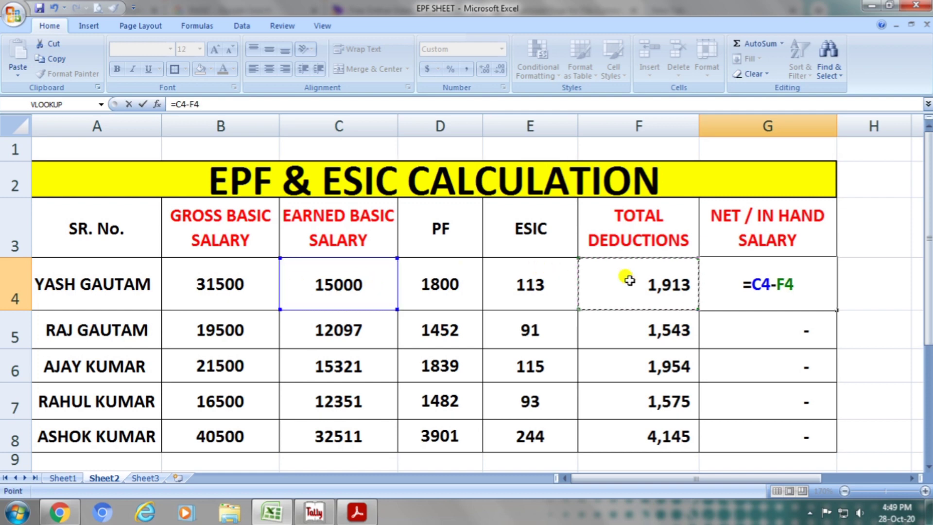
{"action": "key", "text": "Return"}
{"action": "key", "text": "Up"}
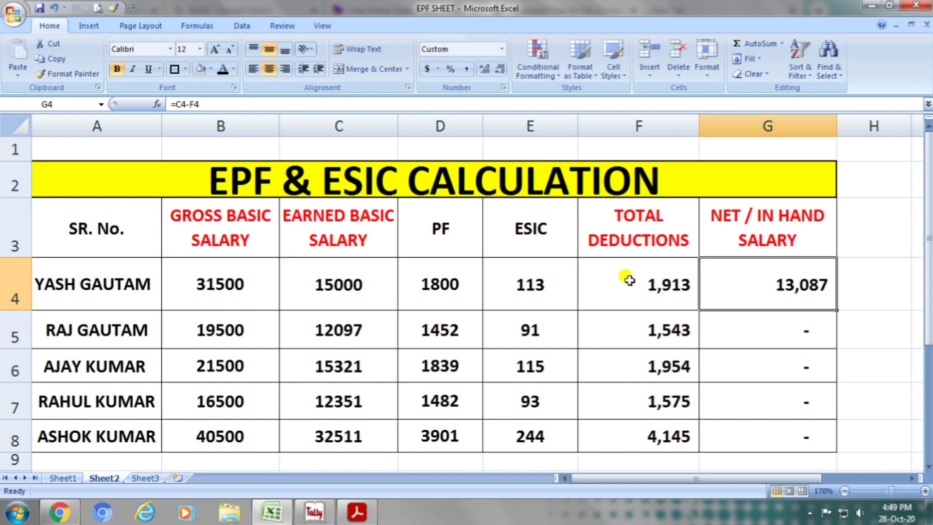
Review the first employee's row against each column heading, from gross basic salary through net in-hand salary.
{"action": "left_click", "coordinate": [117, 280]}
{"action": "left_click", "coordinate": [229, 244]}
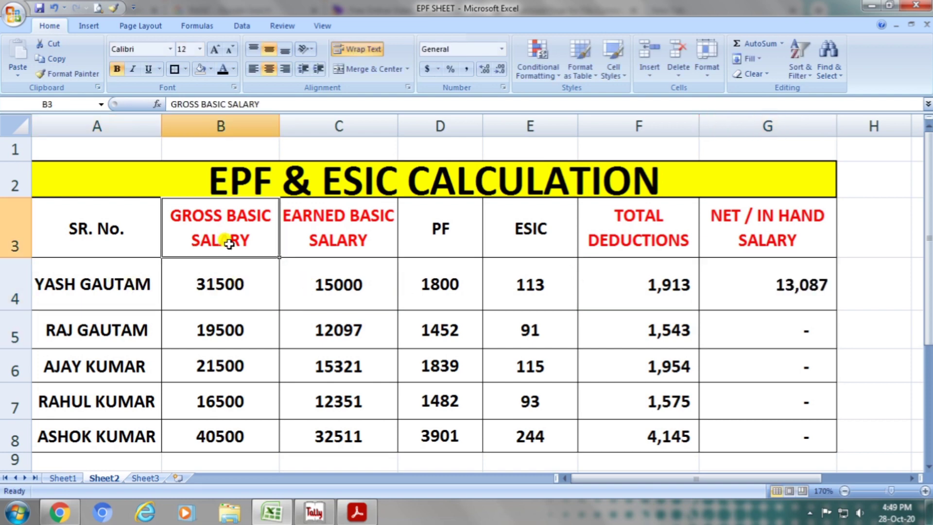
{"action": "left_click", "coordinate": [237, 283]}
{"action": "left_click", "coordinate": [328, 240]}
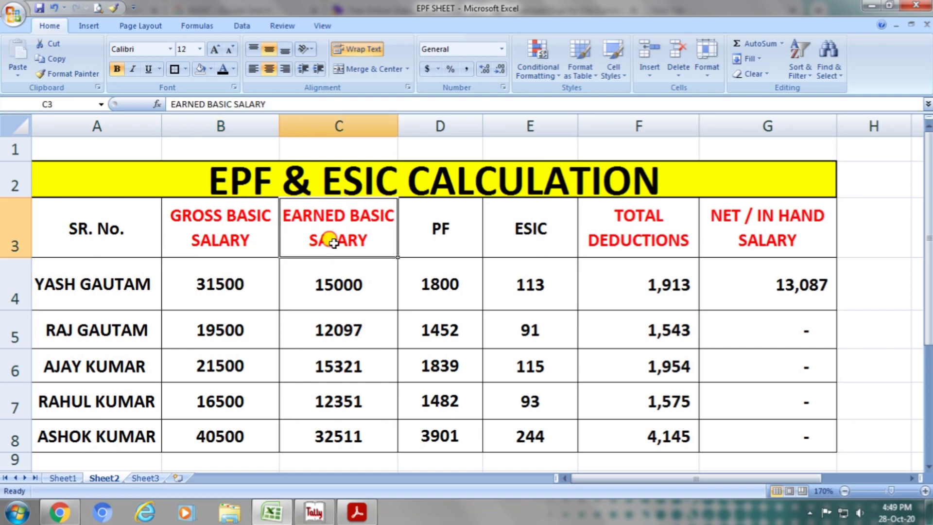
{"action": "left_click", "coordinate": [345, 290]}
{"action": "left_click", "coordinate": [439, 243]}
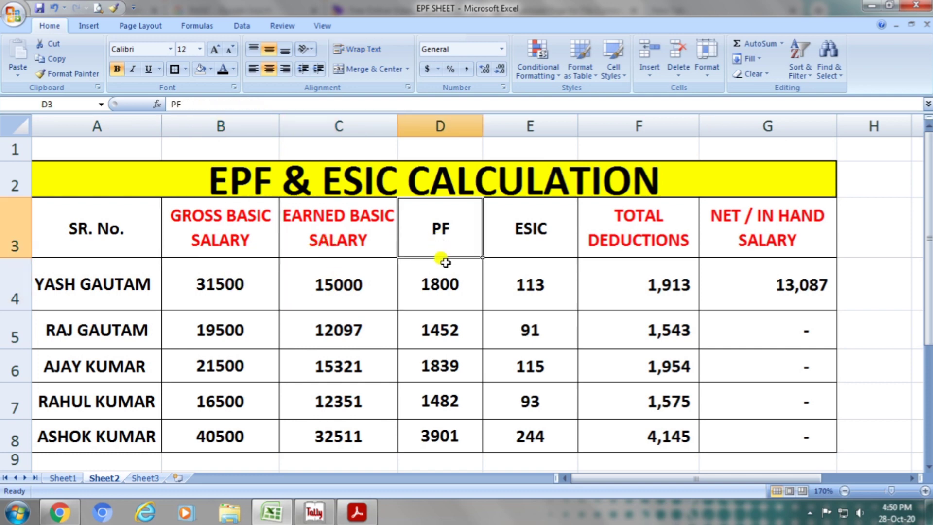
{"action": "left_click", "coordinate": [443, 276]}
{"action": "left_click", "coordinate": [530, 236]}
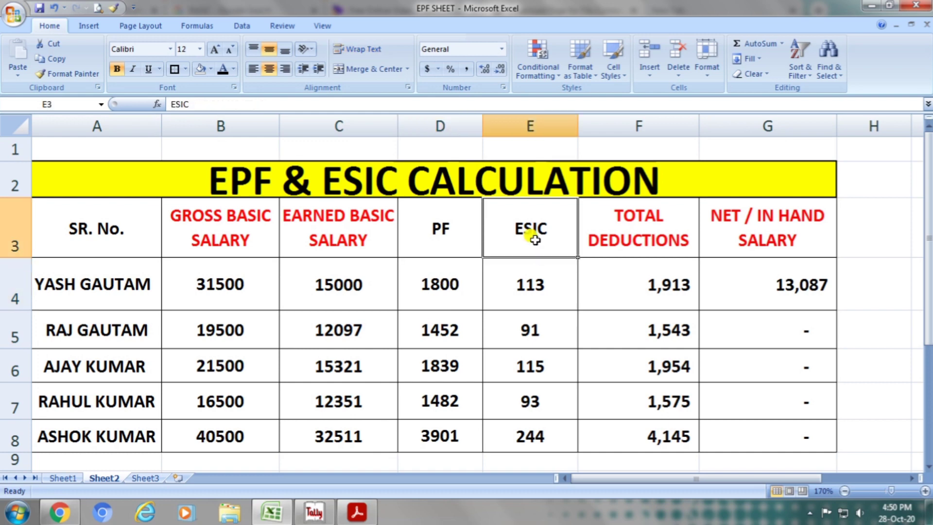
{"action": "left_click", "coordinate": [537, 284]}
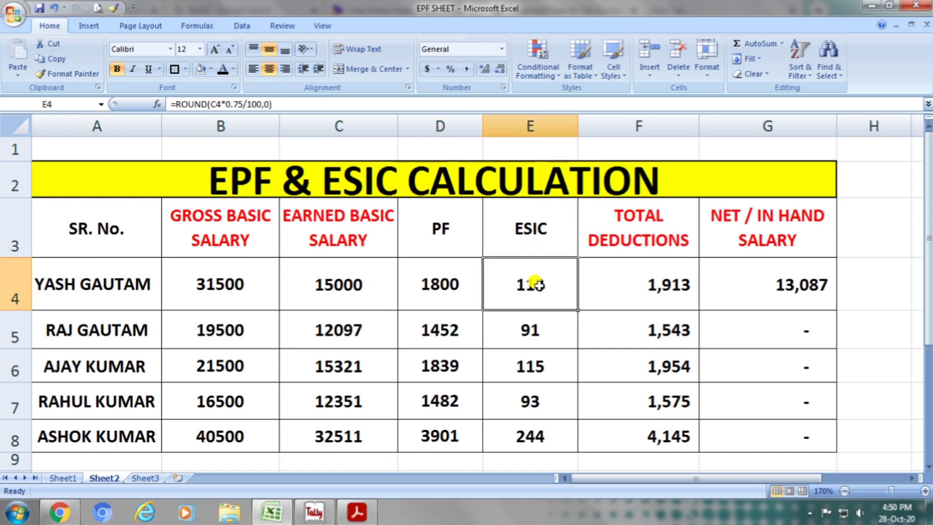
{"action": "left_click", "coordinate": [612, 239]}
{"action": "left_click", "coordinate": [625, 273]}
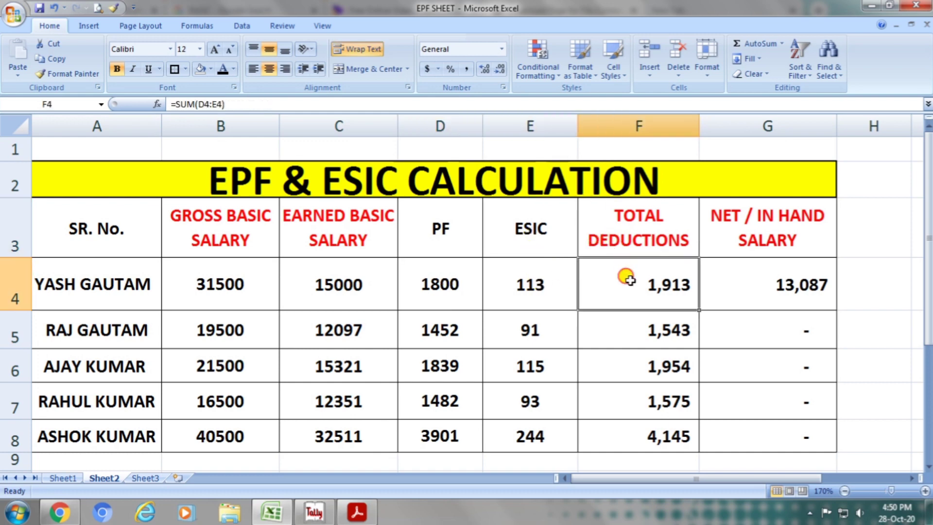
{"action": "left_click", "coordinate": [784, 284]}
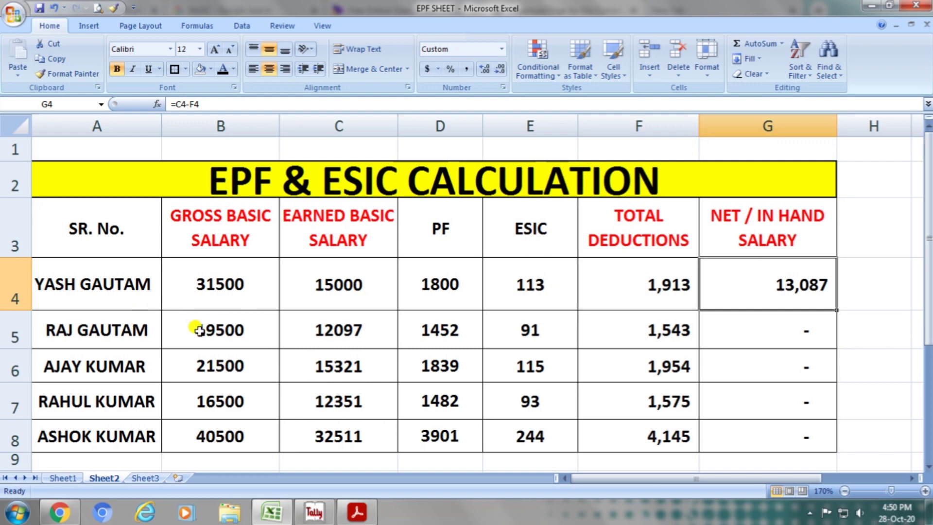
Enter =C5-F5 in G5 for the second employee's net in-hand salary.
{"action": "left_click", "coordinate": [767, 337]}
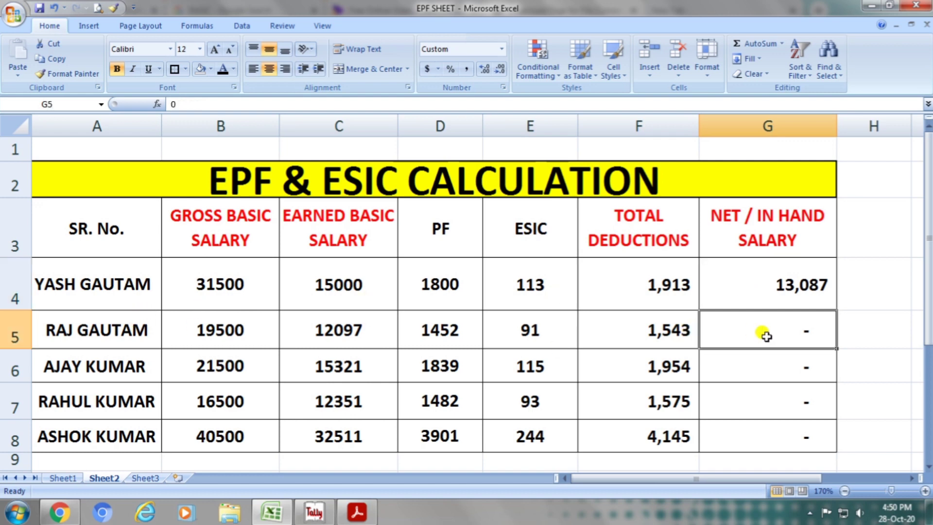
{"action": "type", "text": "="}
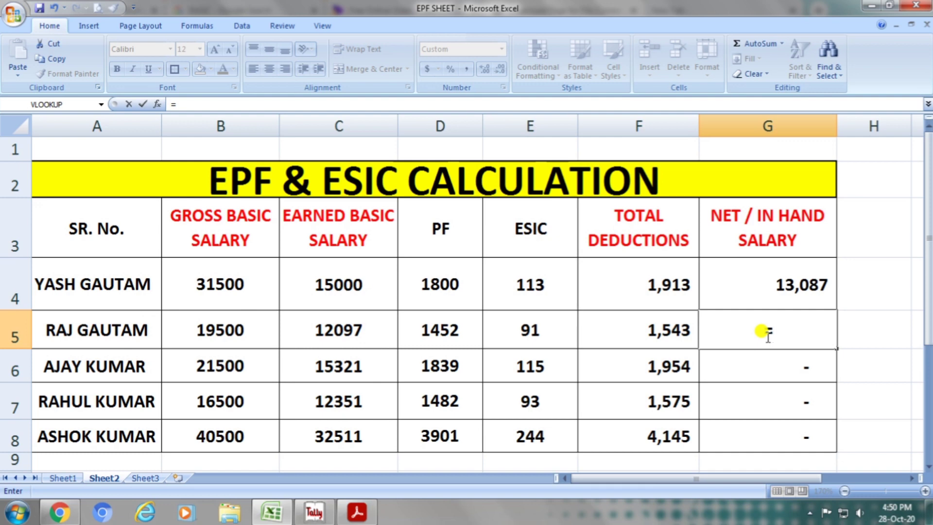
{"action": "left_click", "coordinate": [358, 332]}
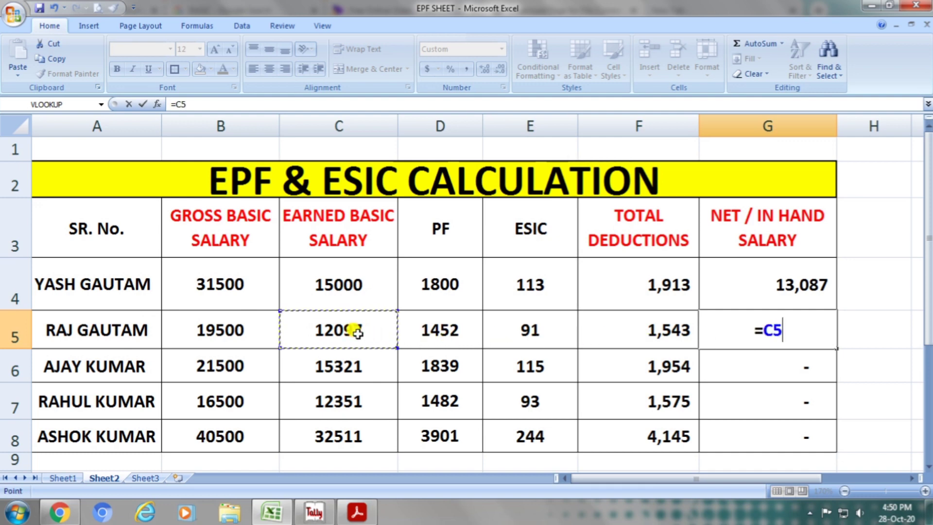
{"action": "type", "text": "-"}
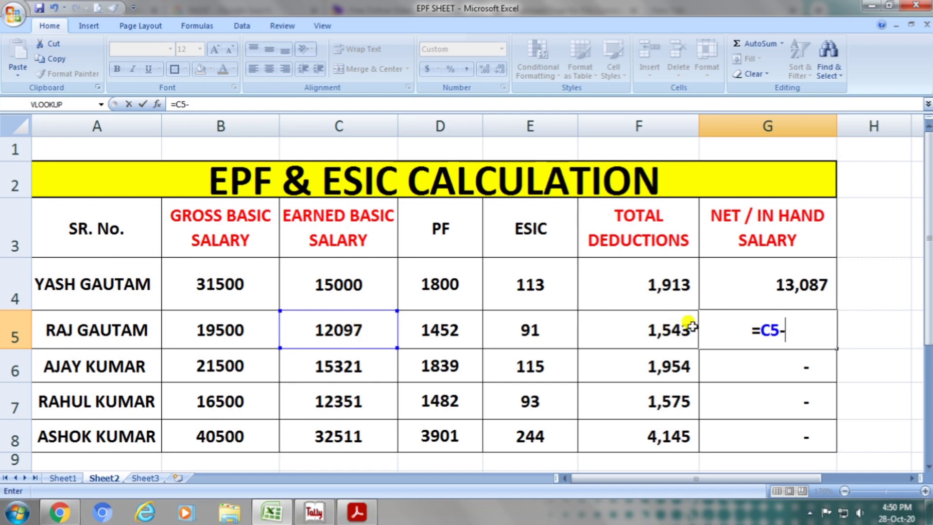
{"action": "left_click", "coordinate": [673, 331]}
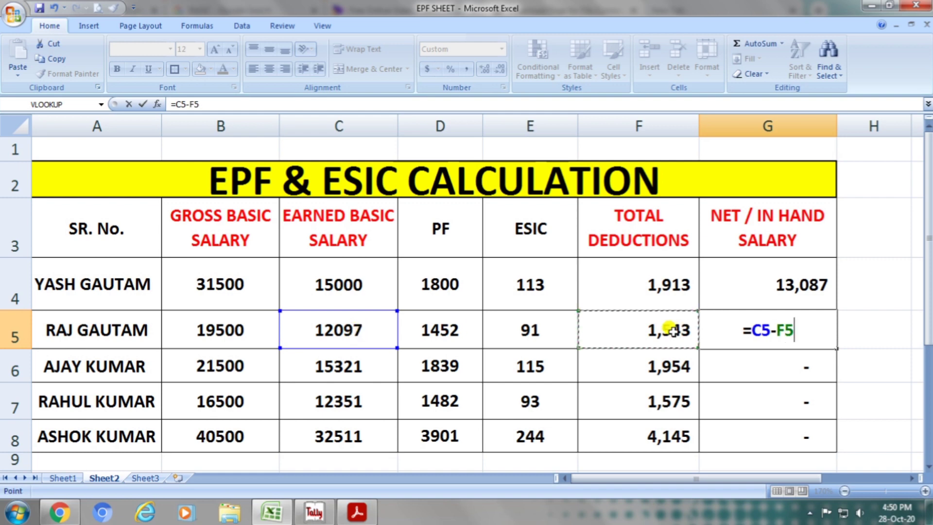
{"action": "key", "text": "Return"}
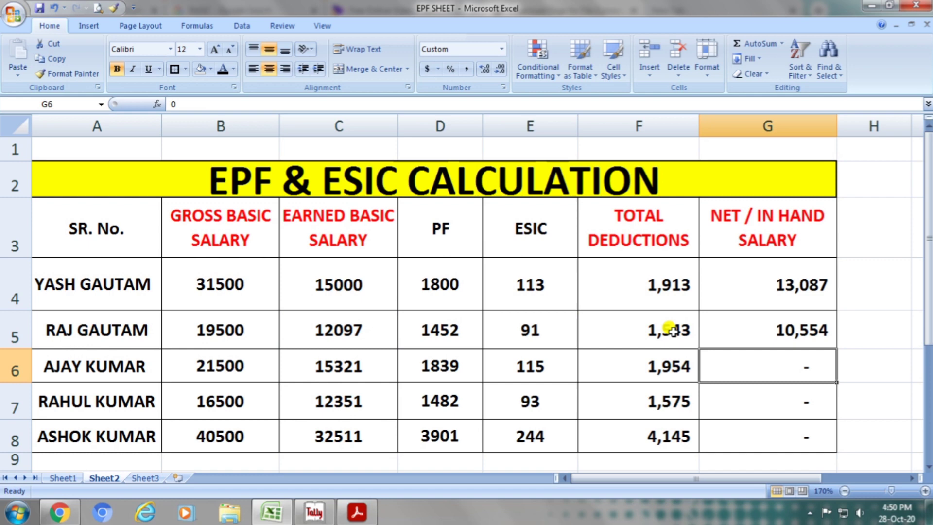
Enter =C6-F6 in G6 for the third employee's net in-hand salary.
{"action": "type", "text": "="}
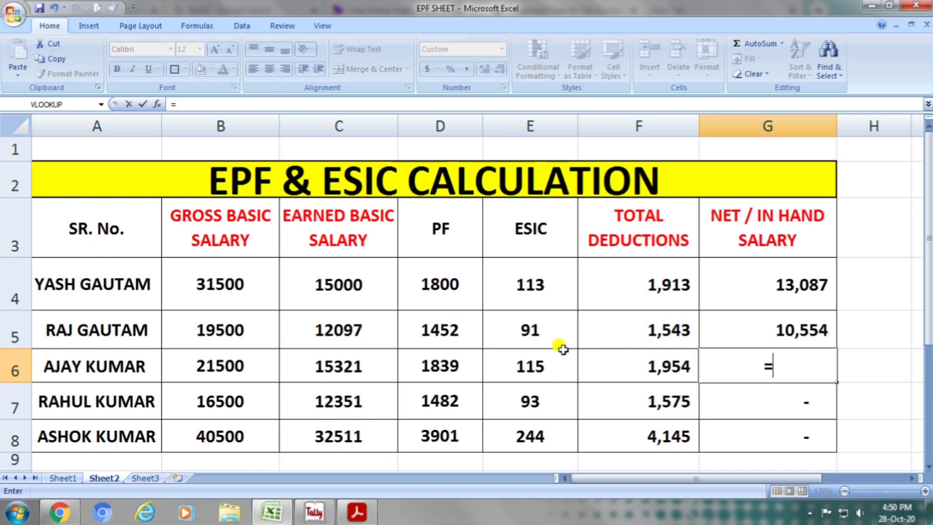
{"action": "left_click", "coordinate": [359, 368]}
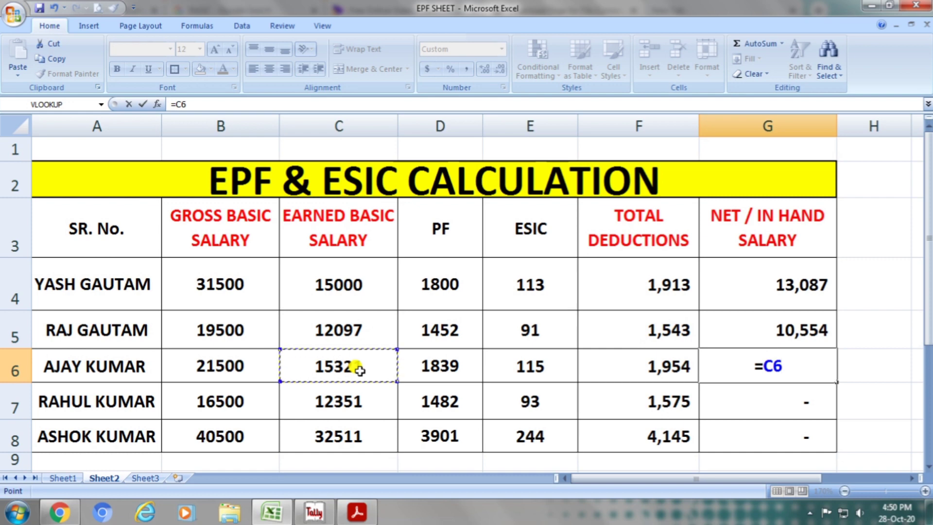
{"action": "type", "text": "-"}
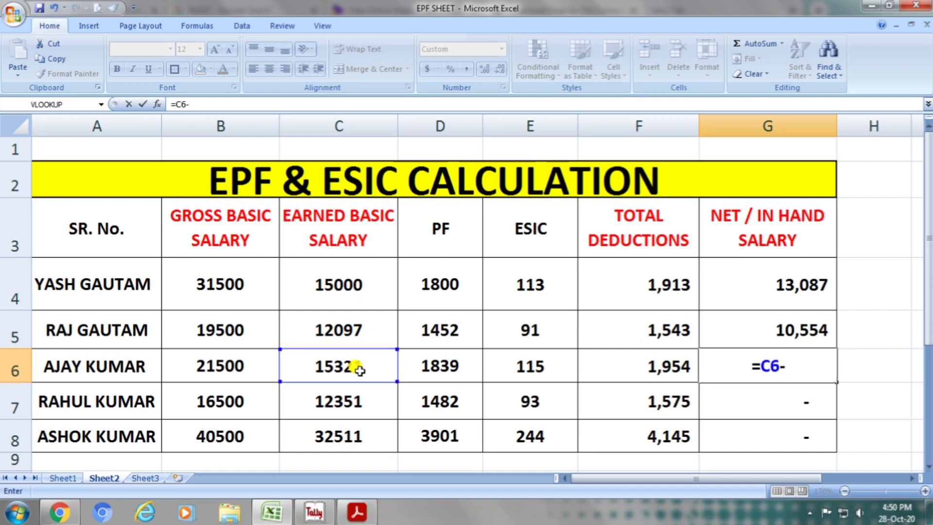
{"action": "left_click", "coordinate": [667, 362]}
{"action": "key", "text": "Return"}
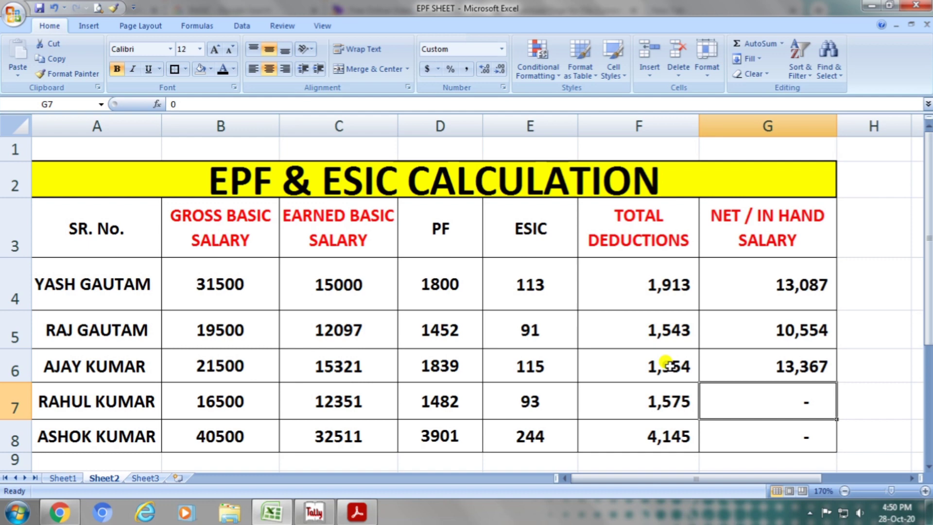
Enter =C7-F7 in G7 for the fourth employee's net in-hand salary.
{"action": "type", "text": "="}
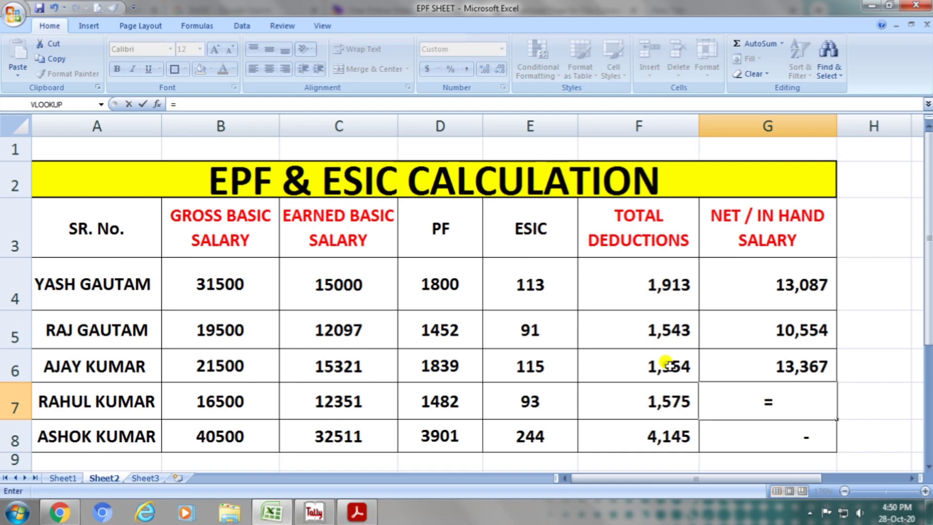
{"action": "left_click", "coordinate": [348, 392]}
{"action": "type", "text": "-"}
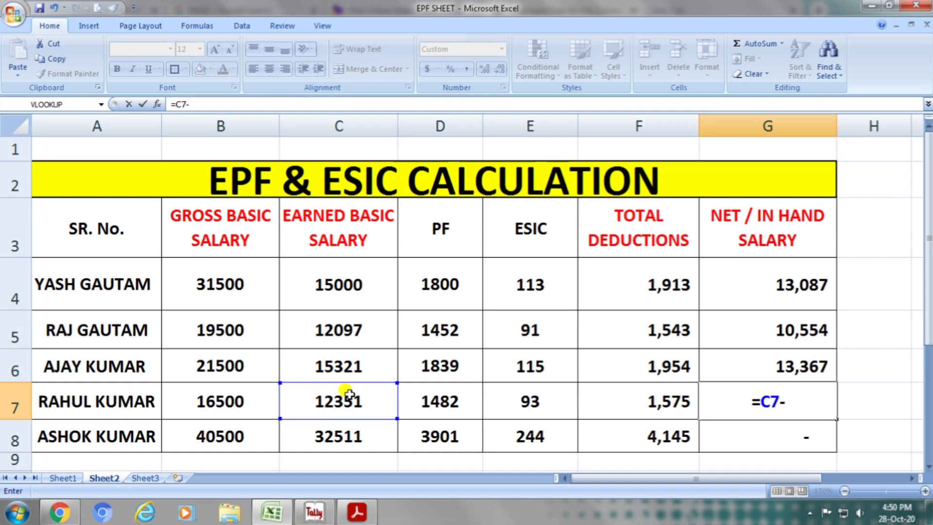
{"action": "left_click", "coordinate": [659, 398]}
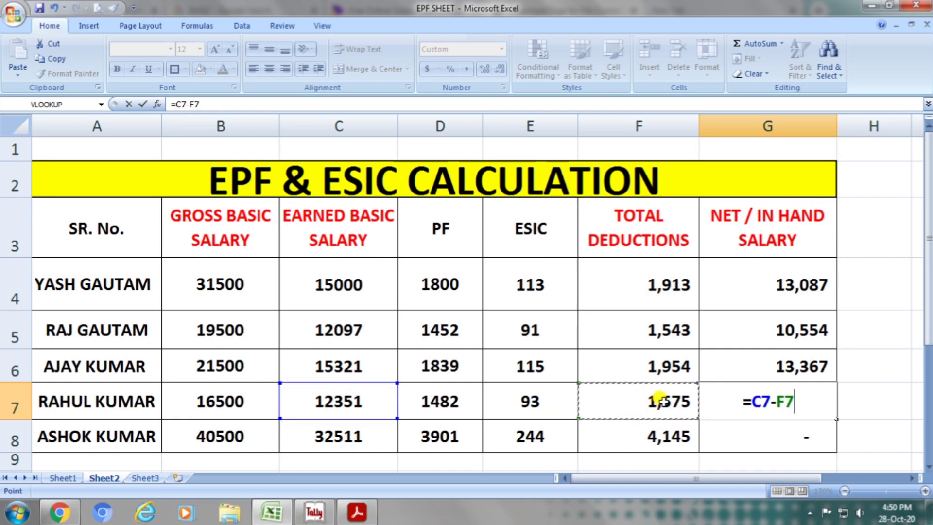
{"action": "key", "text": "Return"}
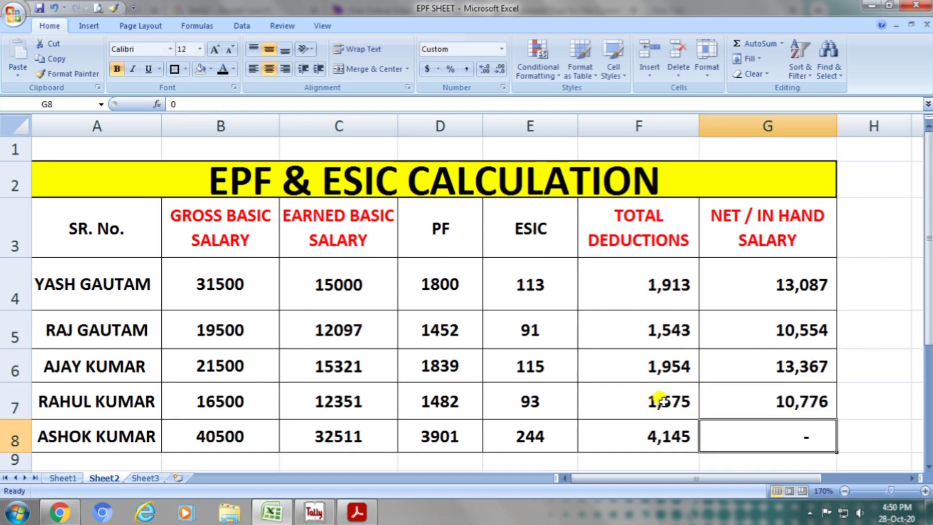
Enter =C8-F8 in G8 for the fifth employee's net in-hand salary.
{"action": "type", "text": "="}
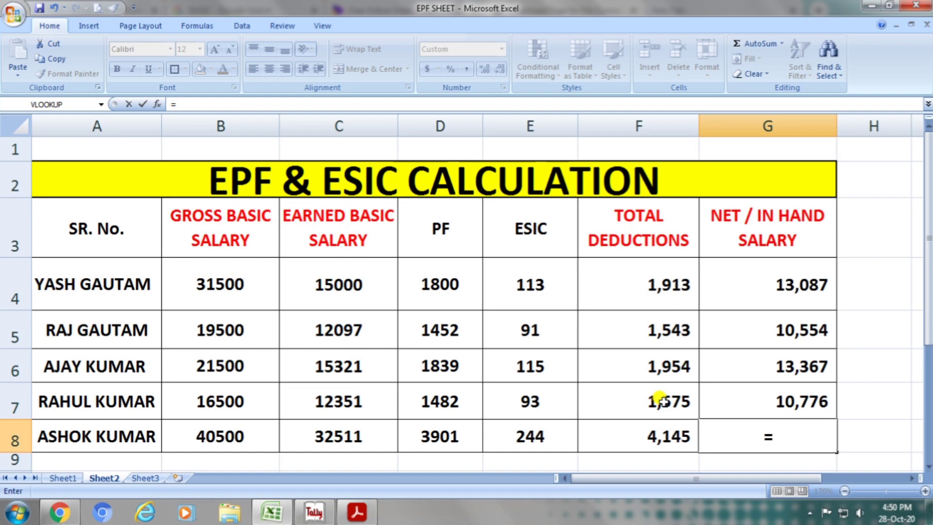
{"action": "left_click", "coordinate": [350, 432]}
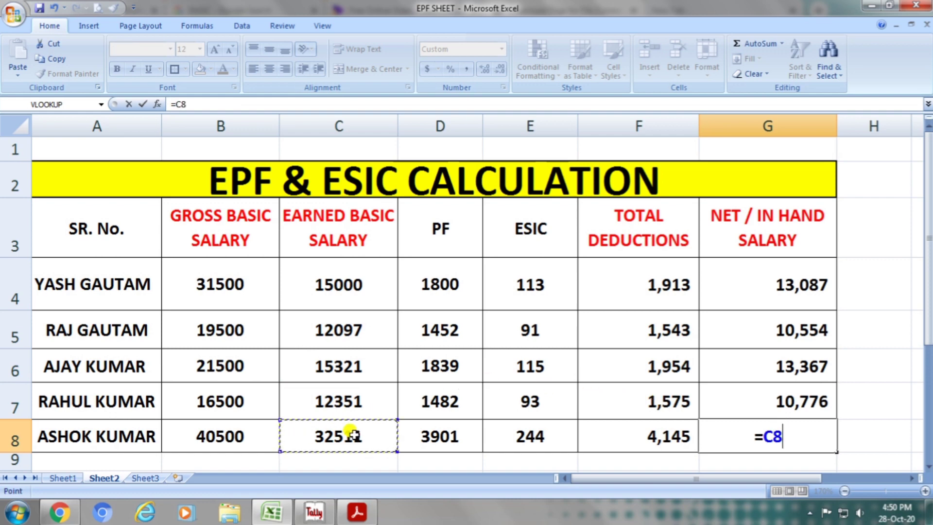
{"action": "type", "text": "-"}
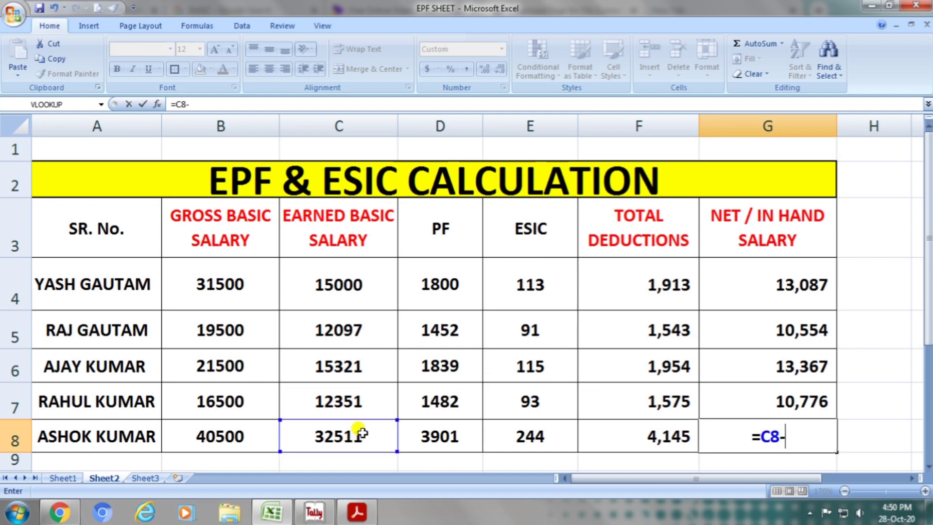
{"action": "left_click", "coordinate": [642, 442]}
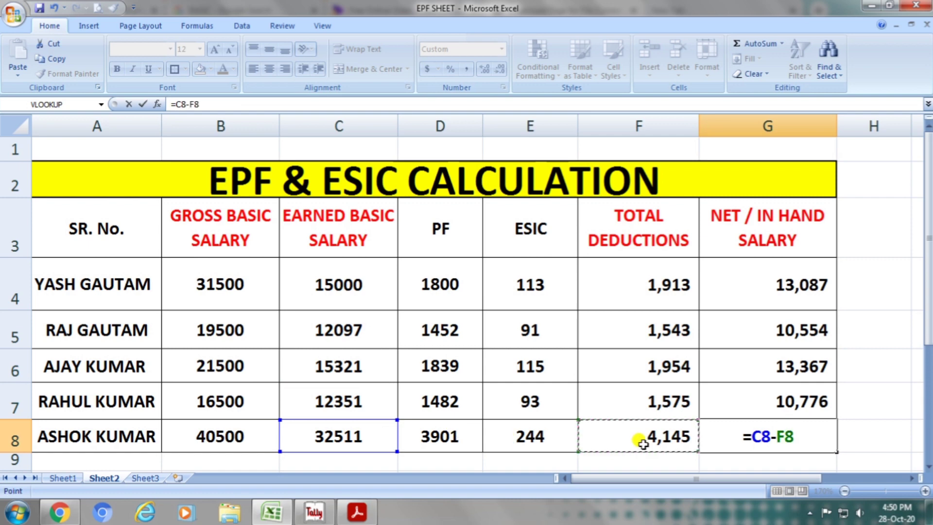
{"action": "key", "text": "ctrl+Return"}
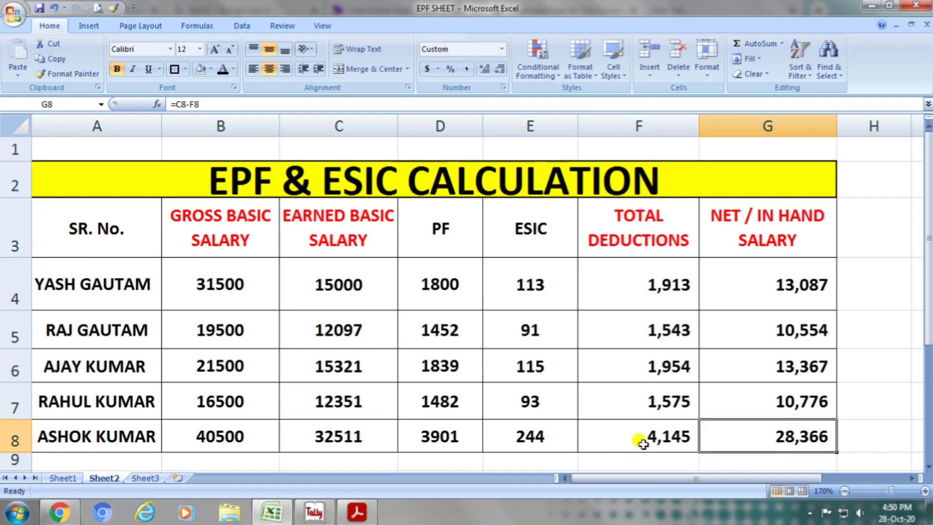
Review row 4 against the column headings, checking gross and earned basic salary, PF, ESIC, total deductions and net in-hand salary.
{"action": "left_click", "coordinate": [124, 296]}
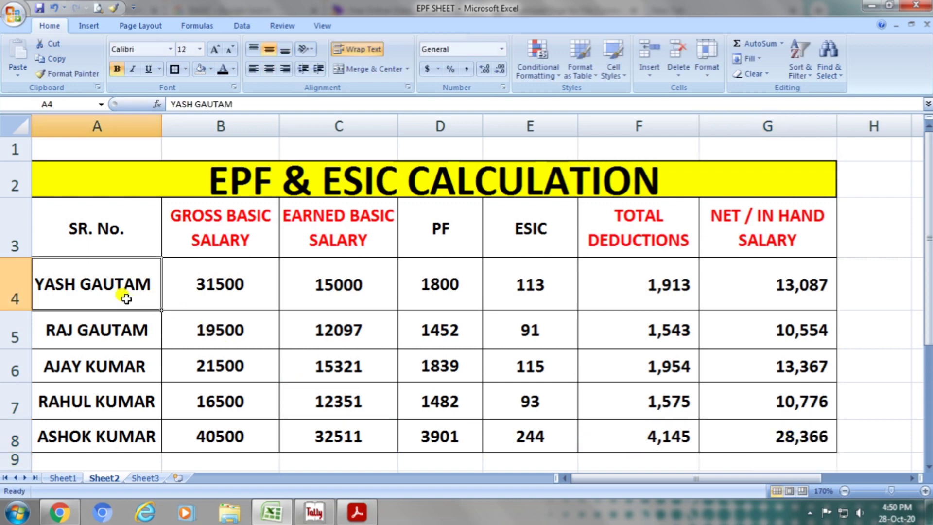
{"action": "left_click", "coordinate": [262, 251]}
{"action": "left_click", "coordinate": [256, 269]}
{"action": "left_click", "coordinate": [330, 238]}
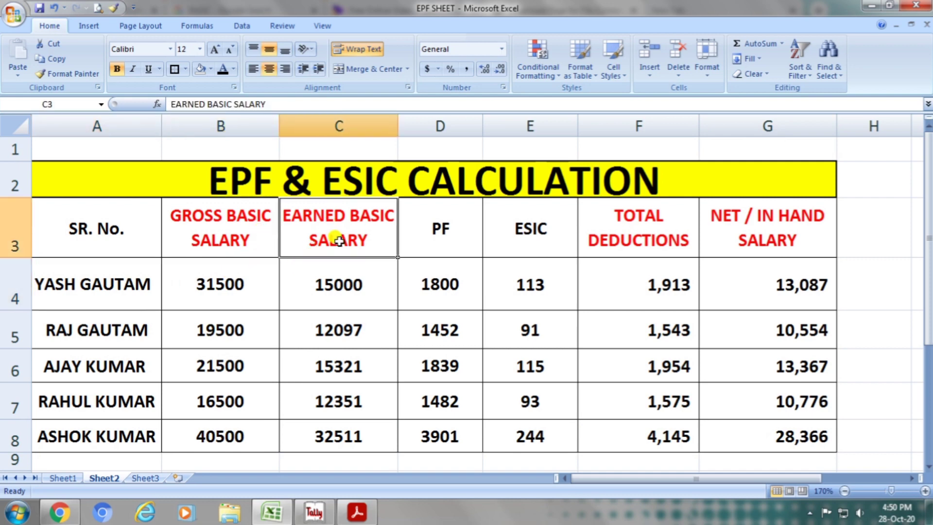
{"action": "left_click", "coordinate": [344, 271]}
{"action": "left_click", "coordinate": [455, 238]}
{"action": "left_click", "coordinate": [465, 281]}
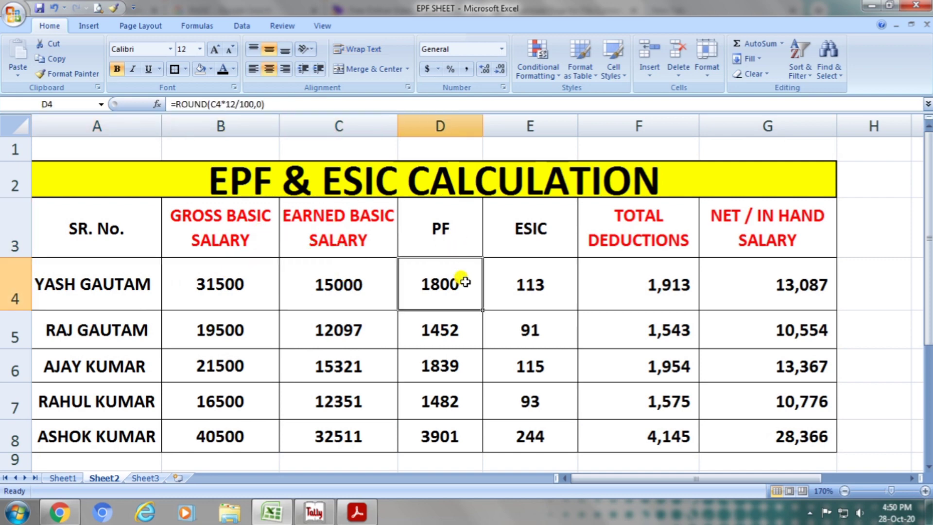
{"action": "left_click", "coordinate": [538, 231]}
{"action": "left_click", "coordinate": [541, 269]}
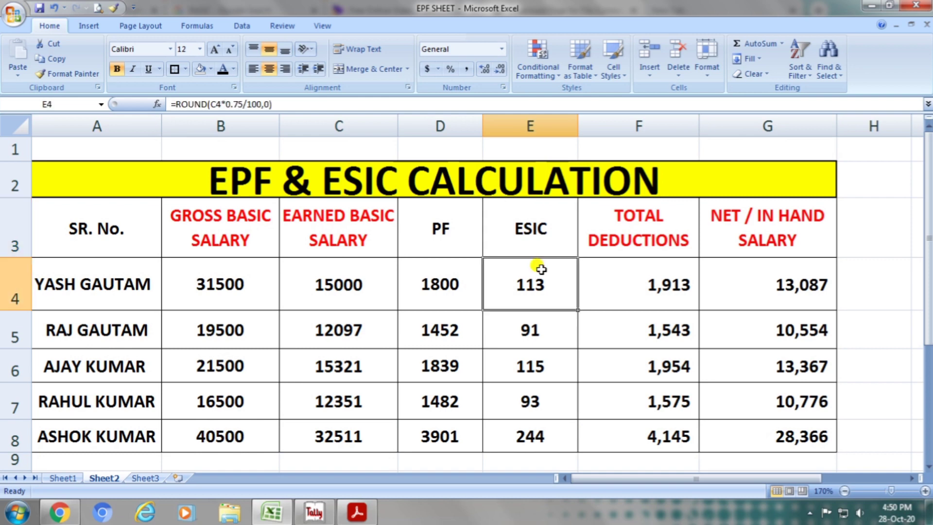
{"action": "left_click", "coordinate": [638, 240]}
{"action": "left_click", "coordinate": [661, 287]}
{"action": "left_click", "coordinate": [764, 234]}
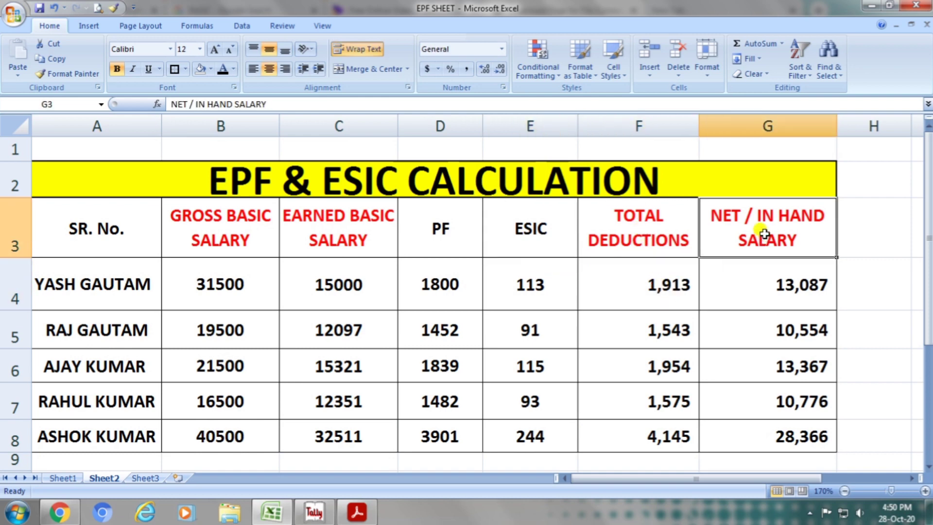
{"action": "left_click", "coordinate": [770, 277]}
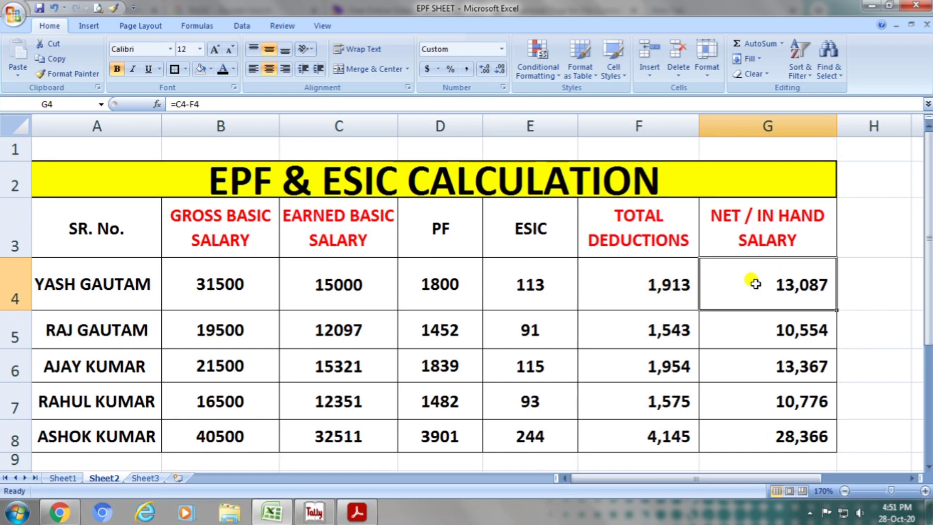
Review the second employee's figures in row 5 under each heading, dismissing the Windows color scheme prompt without changing the scheme.
{"action": "left_click", "coordinate": [121, 324]}
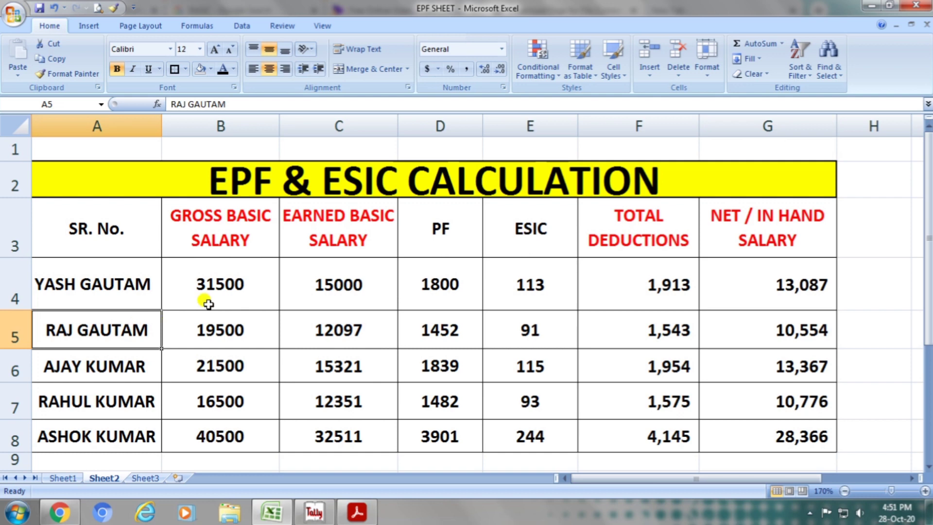
{"action": "left_click", "coordinate": [228, 240]}
{"action": "left_click", "coordinate": [240, 328]}
{"action": "left_click", "coordinate": [338, 241]}
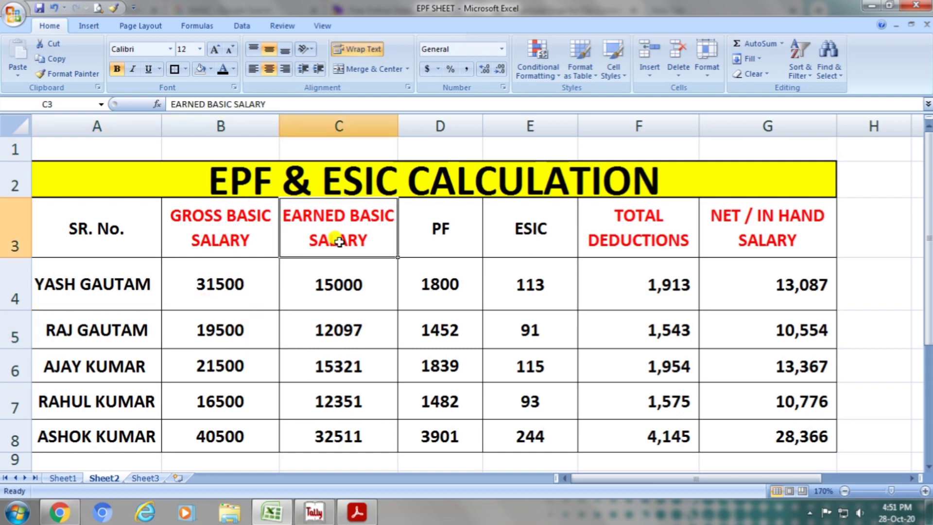
{"action": "left_click", "coordinate": [353, 326]}
{"action": "left_click", "coordinate": [448, 237]}
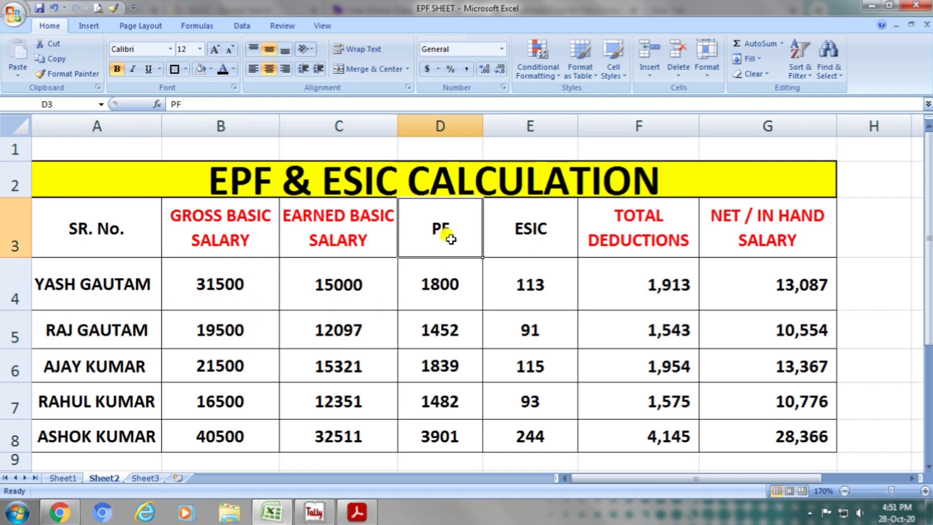
{"action": "left_click", "coordinate": [460, 318]}
{"action": "left_click", "coordinate": [530, 239]}
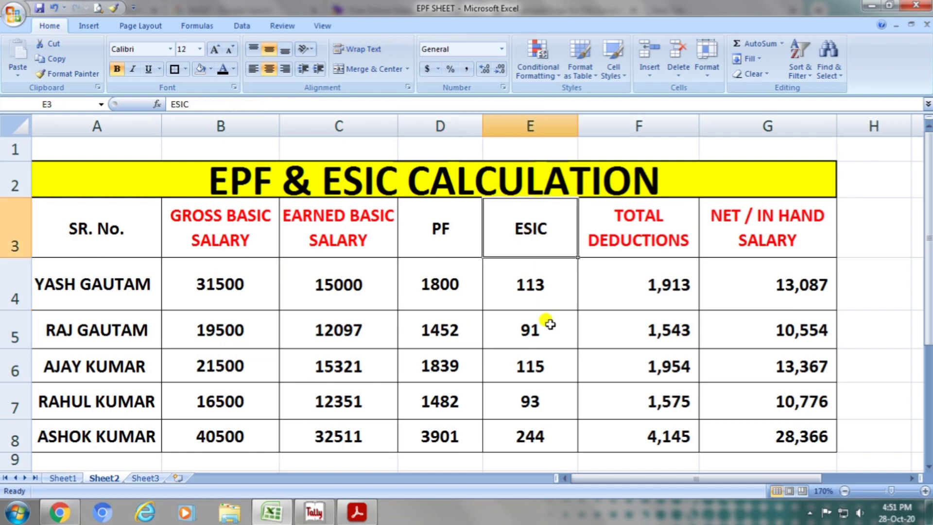
{"action": "left_click", "coordinate": [547, 324]}
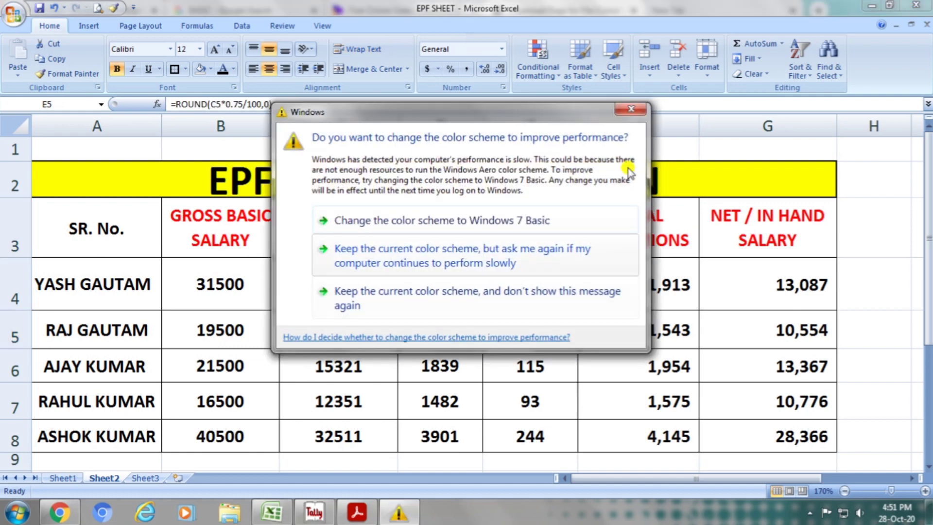
{"action": "left_click", "coordinate": [631, 109]}
{"action": "left_click", "coordinate": [646, 234]}
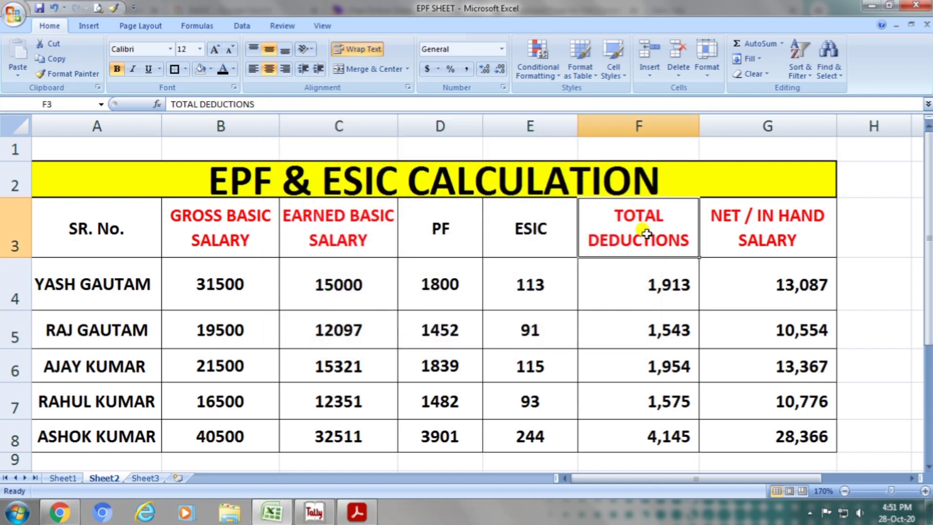
{"action": "left_click", "coordinate": [658, 323]}
{"action": "left_click", "coordinate": [748, 236]}
{"action": "left_click", "coordinate": [760, 325]}
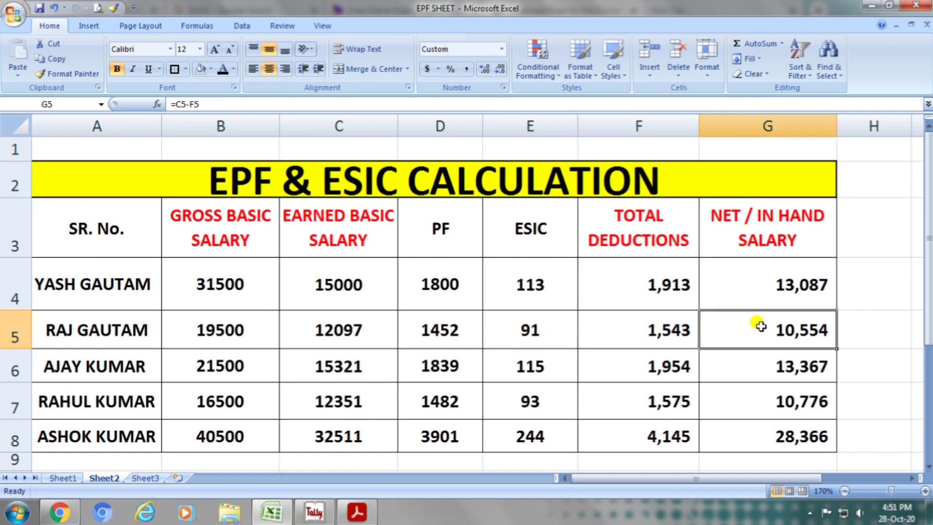
Check the third employee's row 6 cell by cell, from the name through the PF, ESIC, deductions and net salary formulas.
{"action": "left_click", "coordinate": [114, 368]}
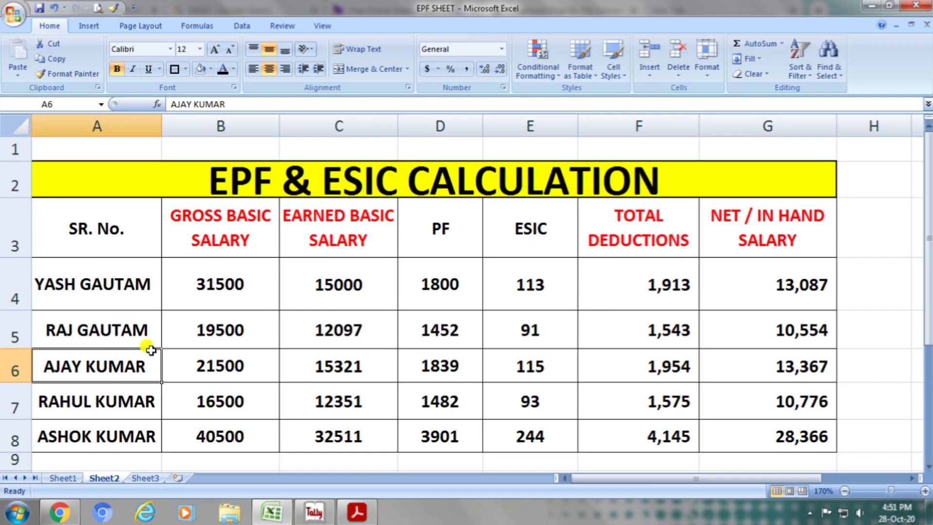
{"action": "left_click", "coordinate": [229, 365]}
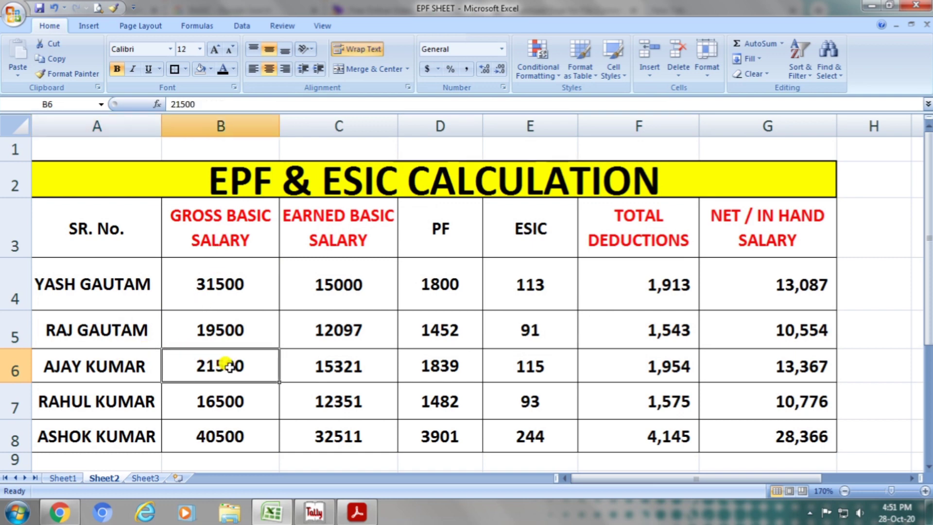
{"action": "left_click", "coordinate": [335, 371]}
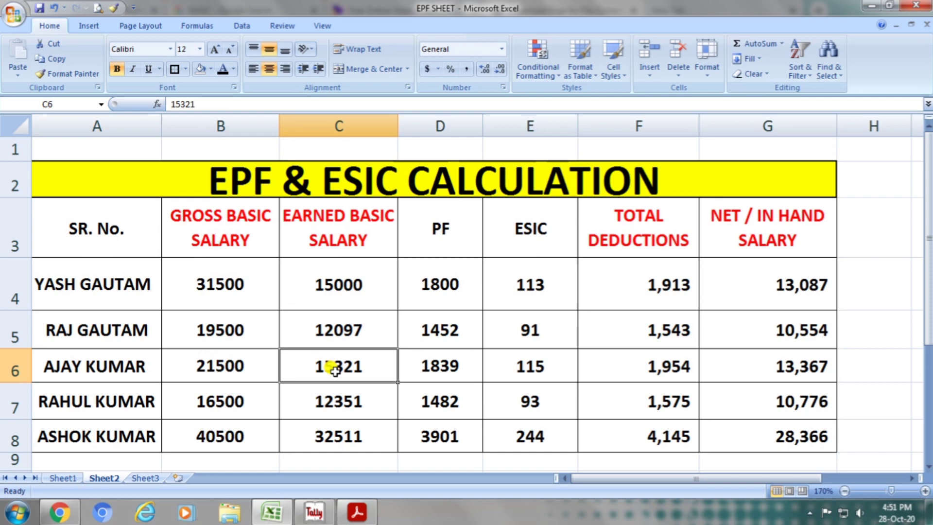
{"action": "left_click", "coordinate": [431, 367]}
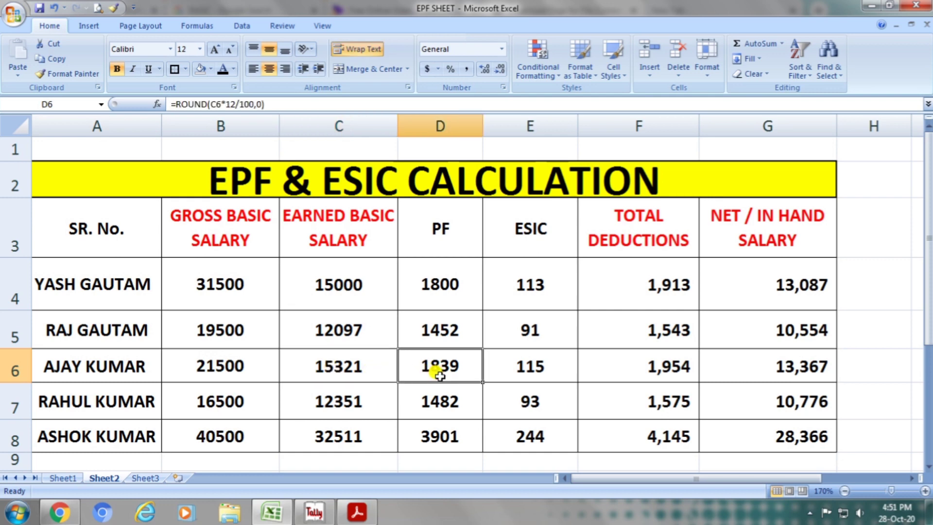
{"action": "left_click", "coordinate": [523, 374]}
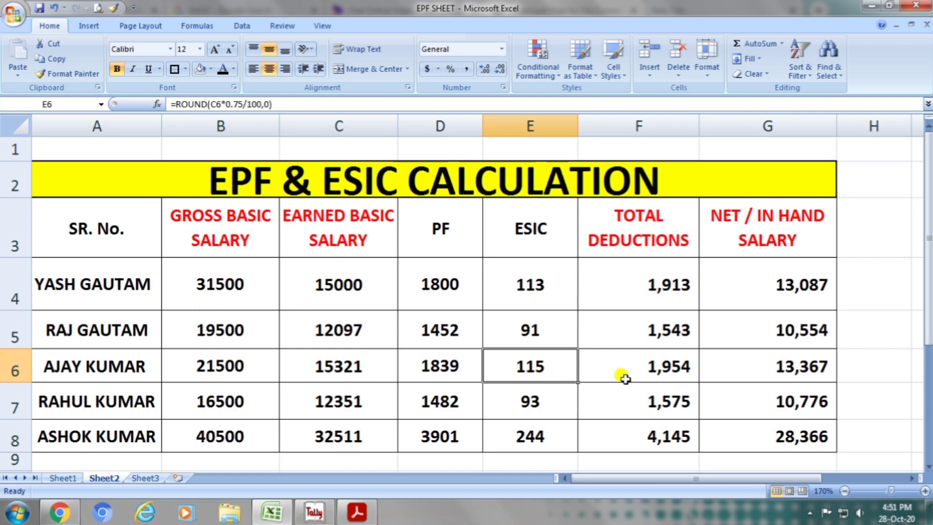
{"action": "left_click", "coordinate": [664, 366]}
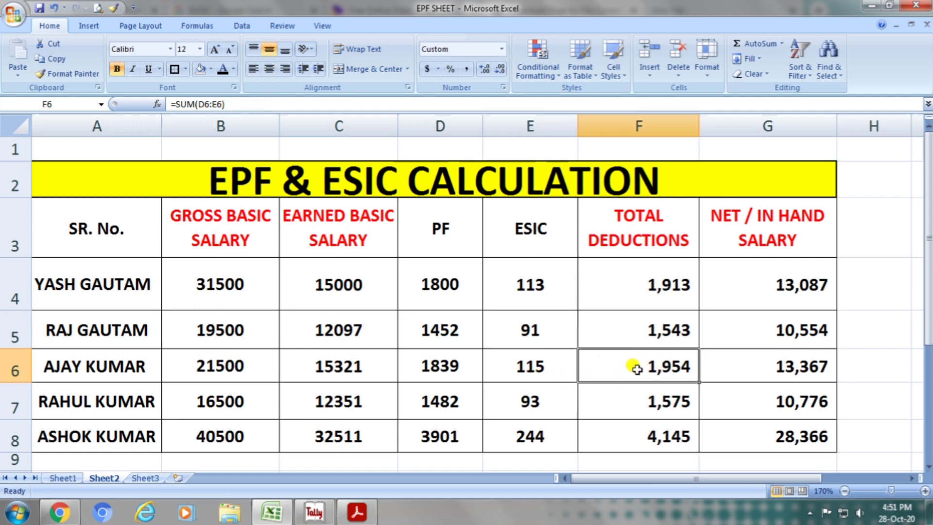
{"action": "left_click", "coordinate": [738, 364]}
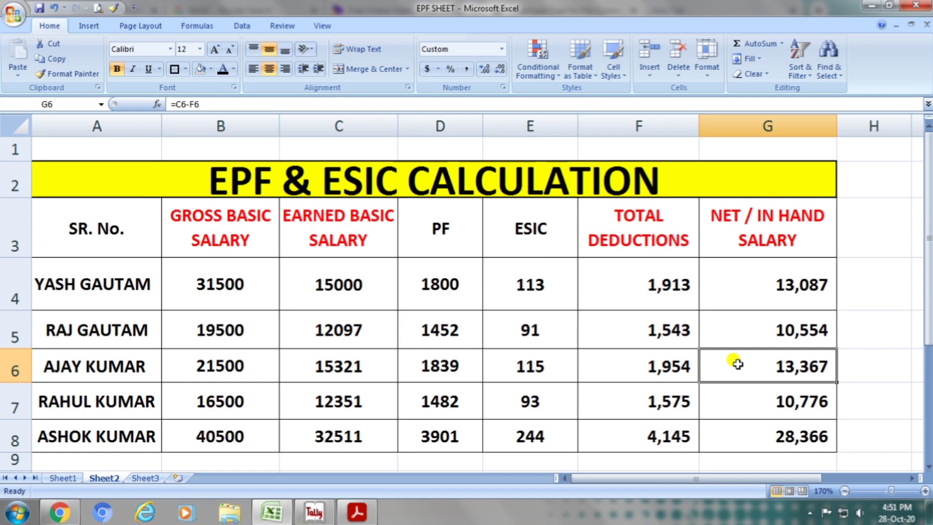
Check the fourth employee's row 7 cell by cell, from the name through the net in-hand salary formula.
{"action": "left_click", "coordinate": [128, 412]}
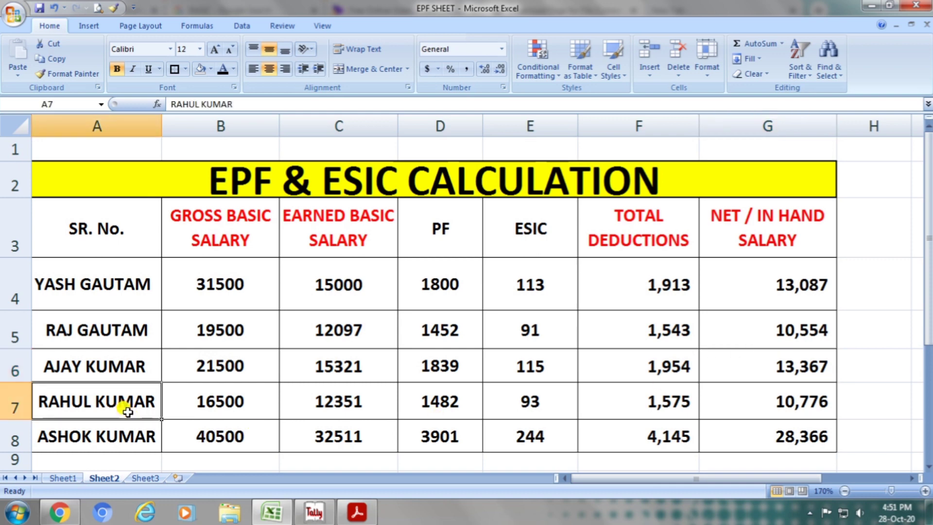
{"action": "left_click", "coordinate": [234, 413]}
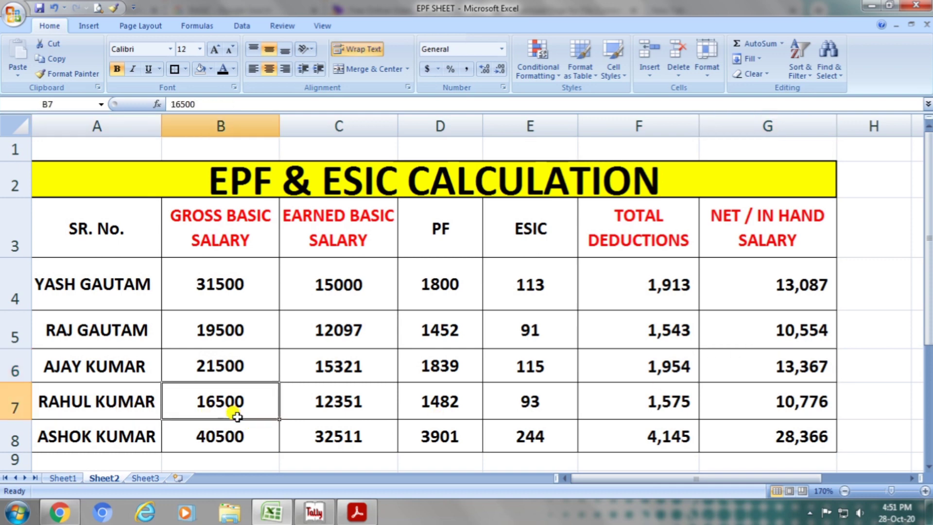
{"action": "left_click", "coordinate": [307, 410]}
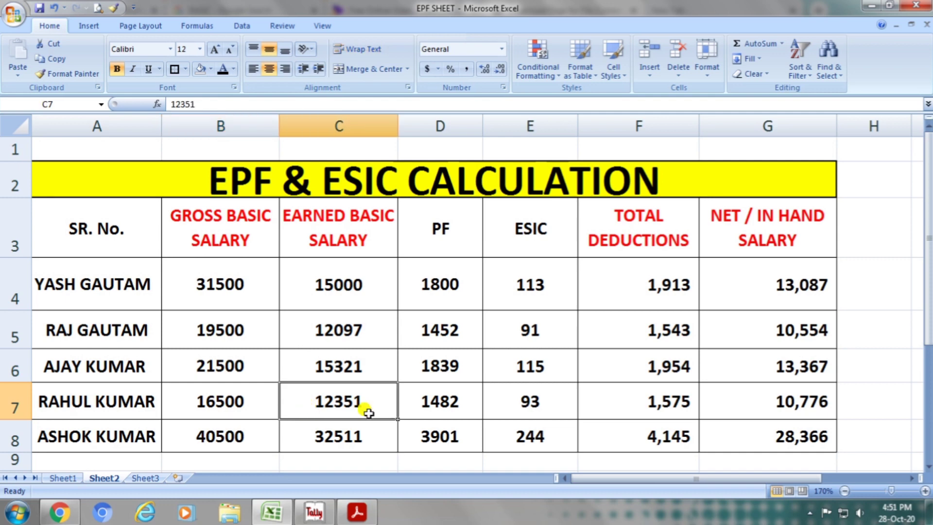
{"action": "left_click", "coordinate": [410, 411]}
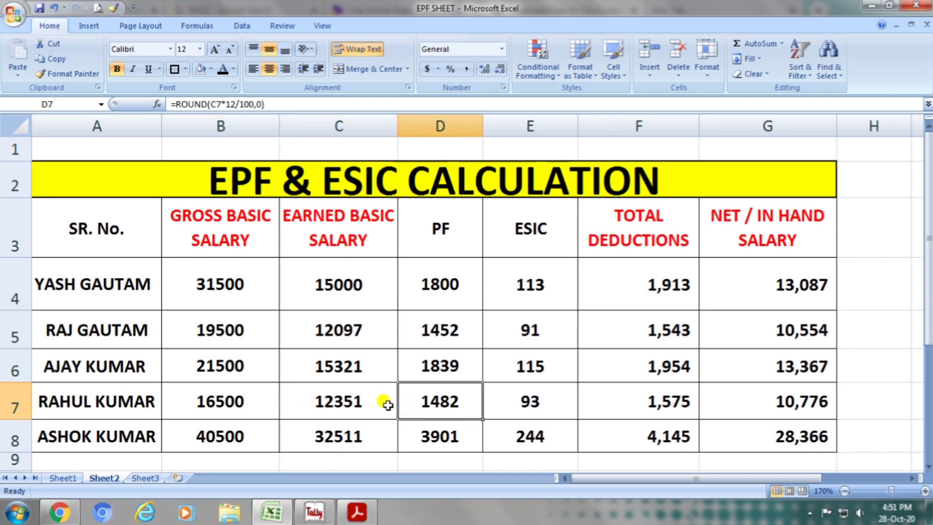
{"action": "left_click", "coordinate": [511, 413]}
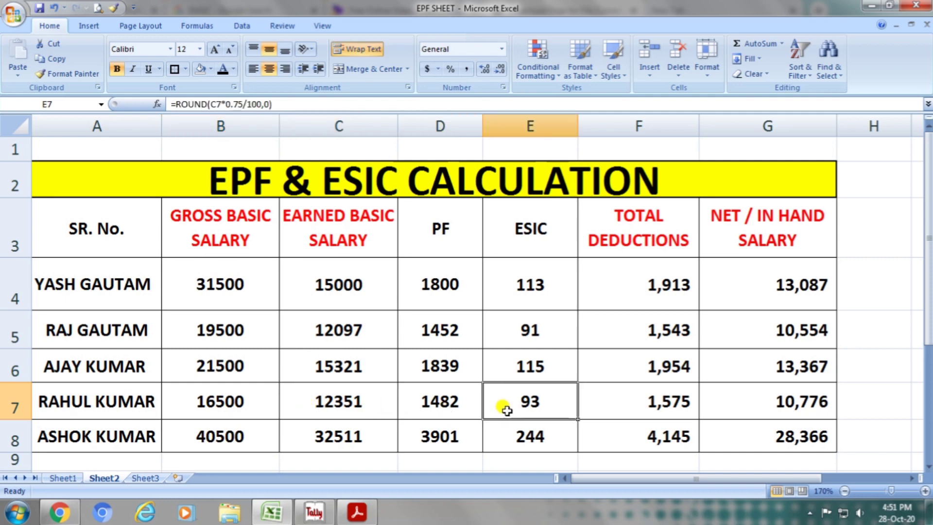
{"action": "left_click", "coordinate": [626, 411]}
{"action": "left_click", "coordinate": [746, 408]}
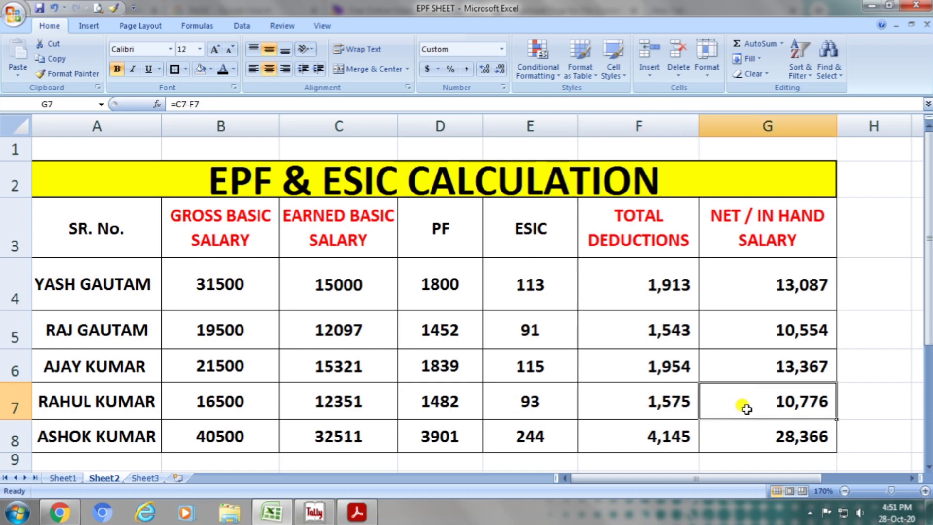
Check the fifth employee's row 8 cell by cell, from the name through the net in-hand salary formula.
{"action": "left_click", "coordinate": [146, 437]}
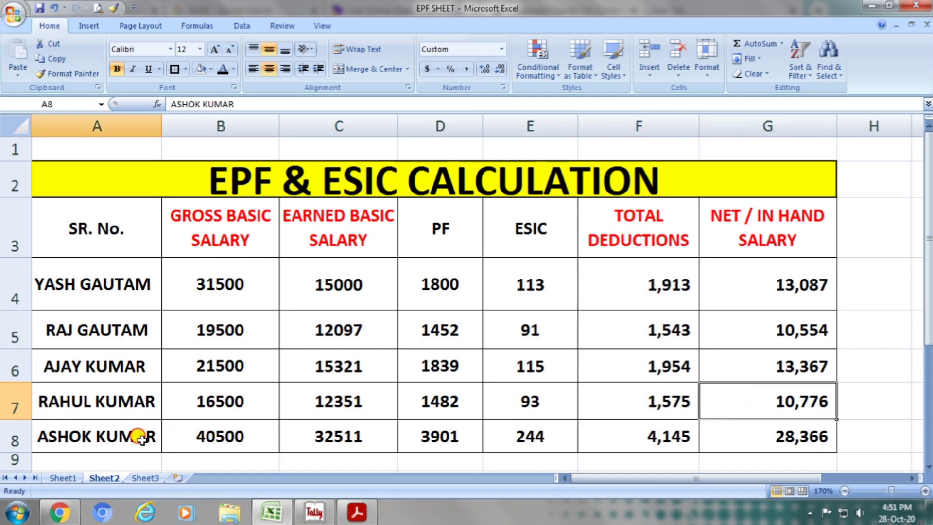
{"action": "left_click", "coordinate": [247, 440]}
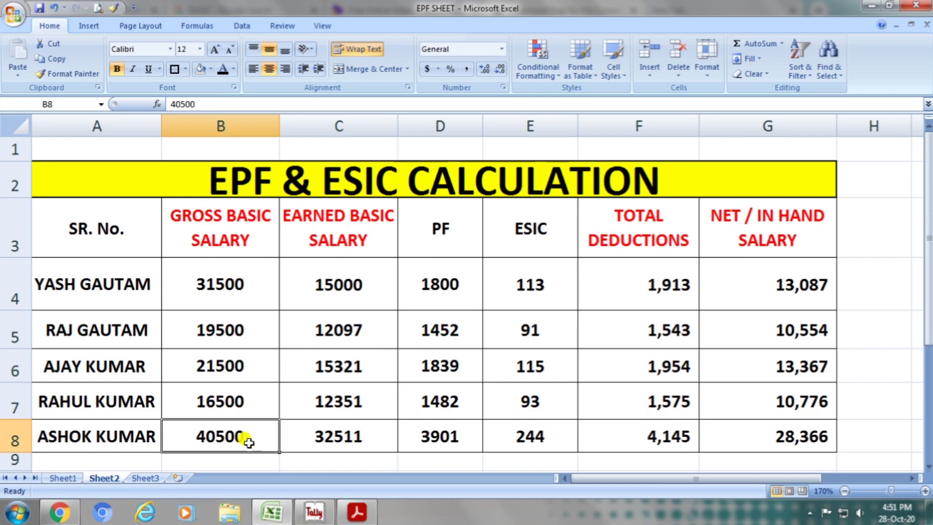
{"action": "left_click", "coordinate": [312, 441]}
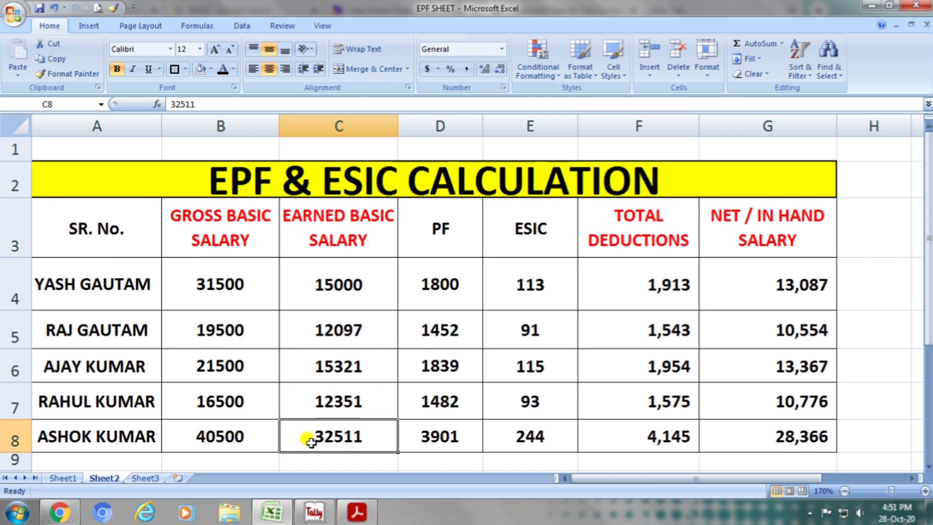
{"action": "left_click", "coordinate": [415, 435]}
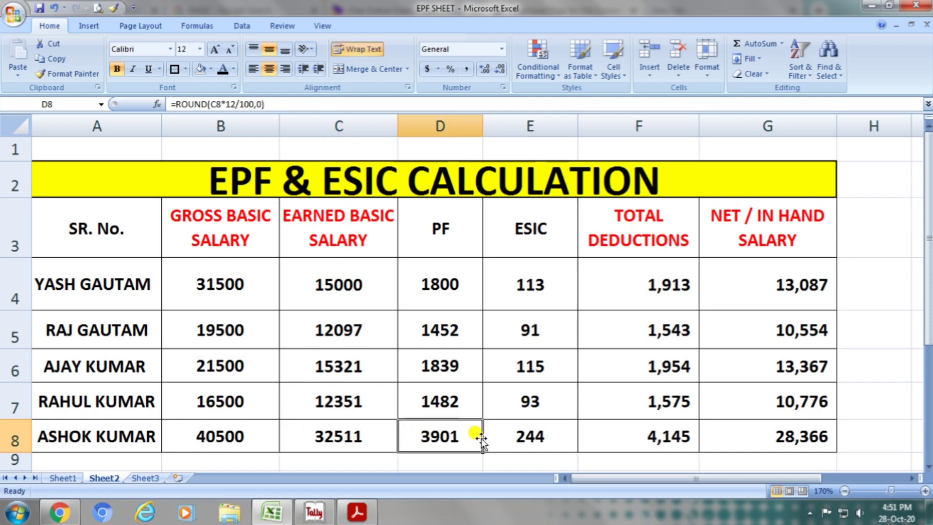
{"action": "left_click", "coordinate": [505, 435]}
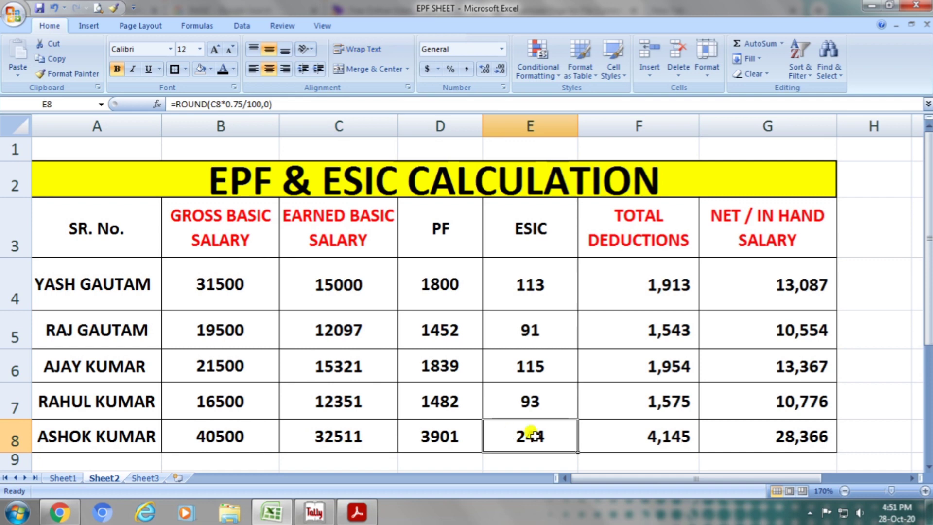
{"action": "left_click", "coordinate": [606, 432]}
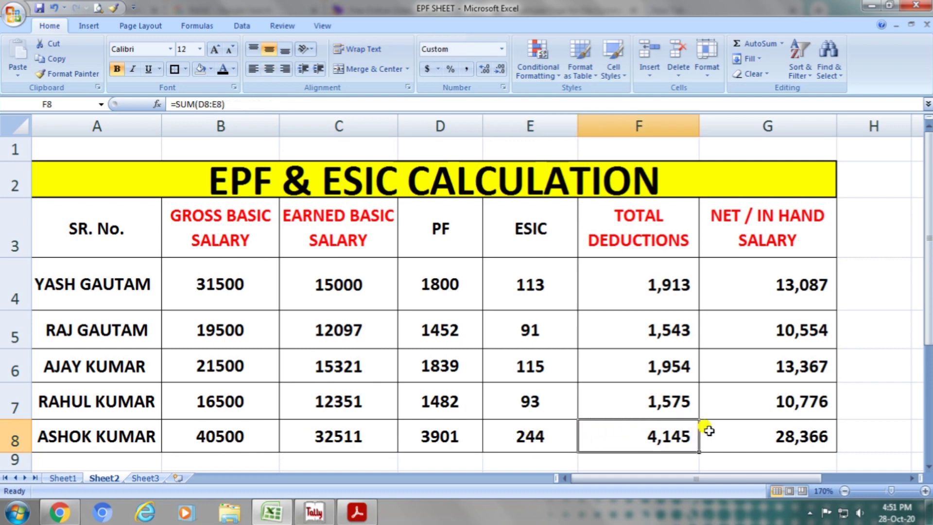
{"action": "left_click", "coordinate": [729, 443]}
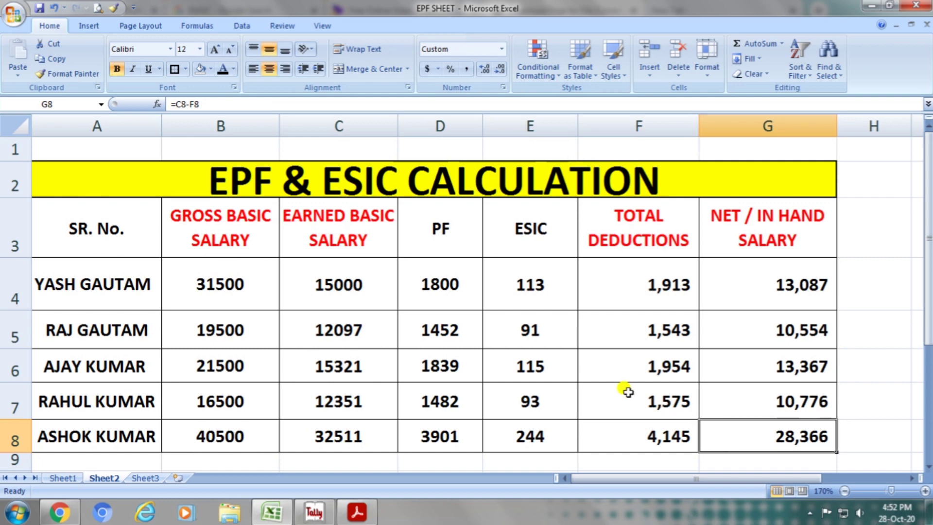
Set the first employee's earned basic salary in C4 to 31500, dismissing the Windows color scheme prompt without changing the scheme.
{"action": "left_click", "coordinate": [351, 237]}
{"action": "left_click", "coordinate": [358, 281]}
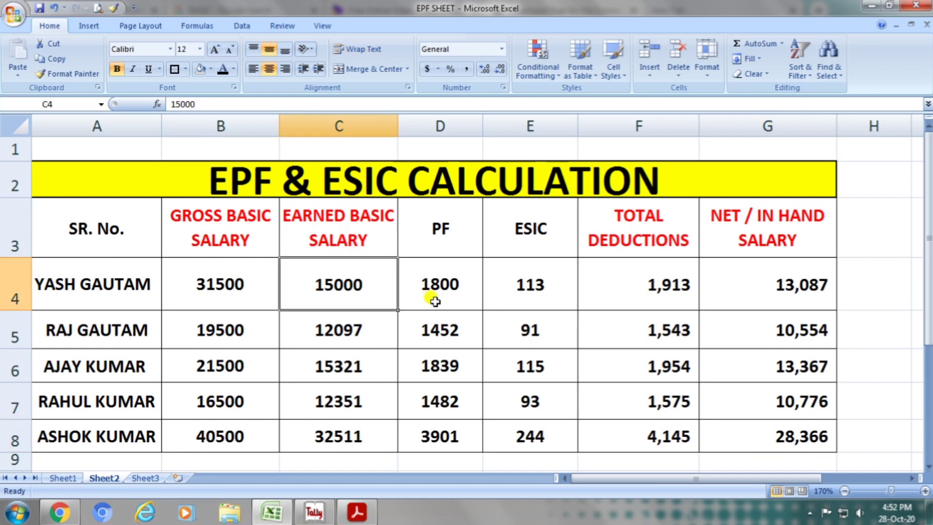
{"action": "type", "text": "310"}
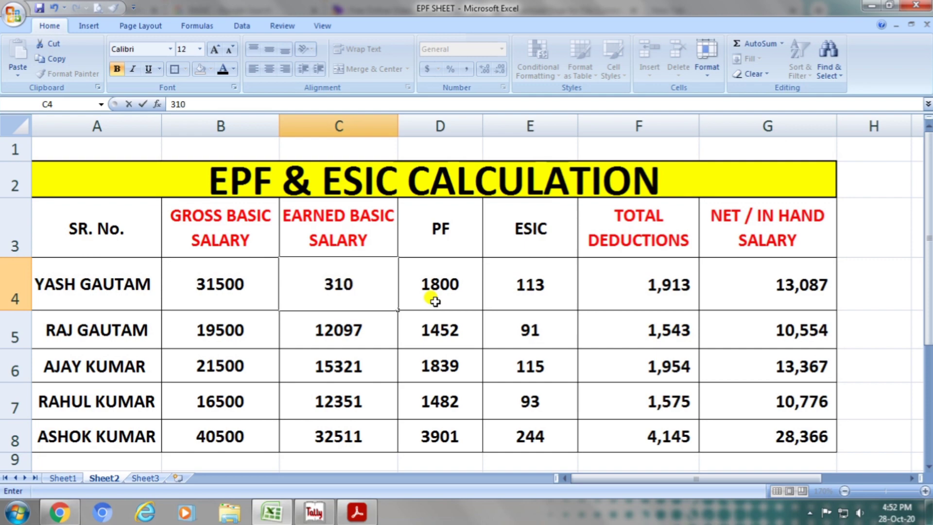
{"action": "key", "text": "BackSpace"}
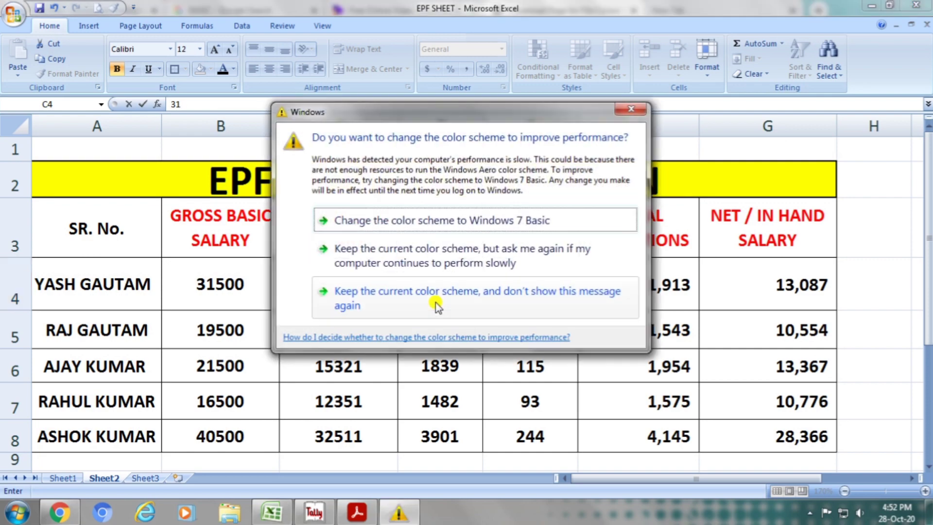
{"action": "left_click", "coordinate": [631, 108]}
{"action": "type", "text": "500"}
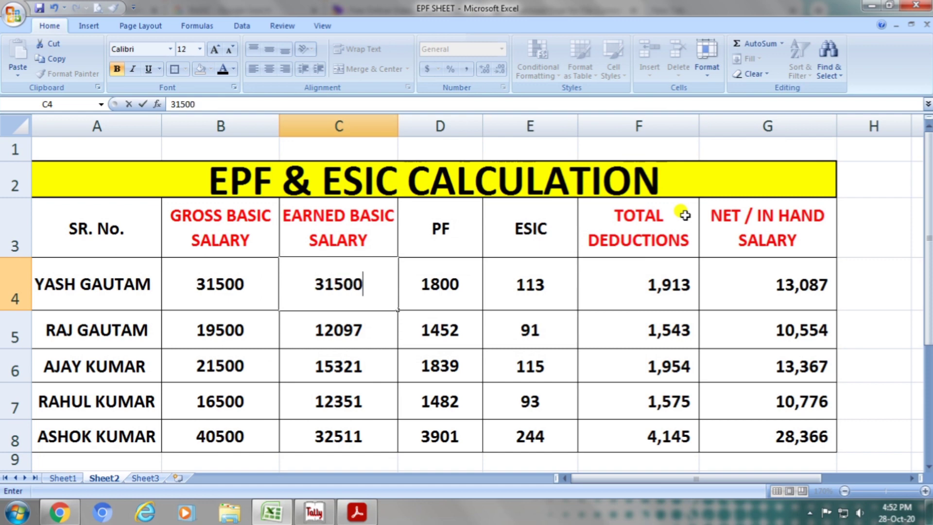
{"action": "key", "text": "Return"}
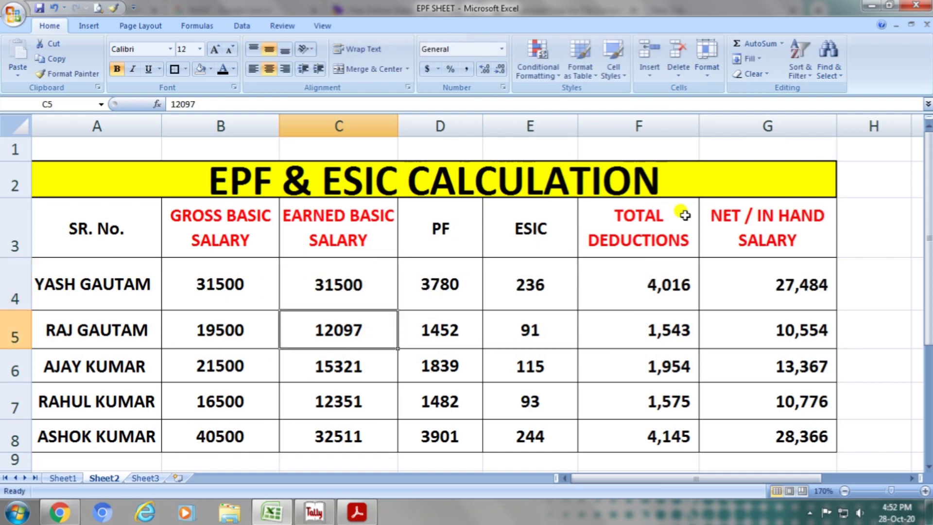
Check the first employee's earned basic salary in C4 against the net in-hand salary in G4.
{"action": "left_click", "coordinate": [336, 288]}
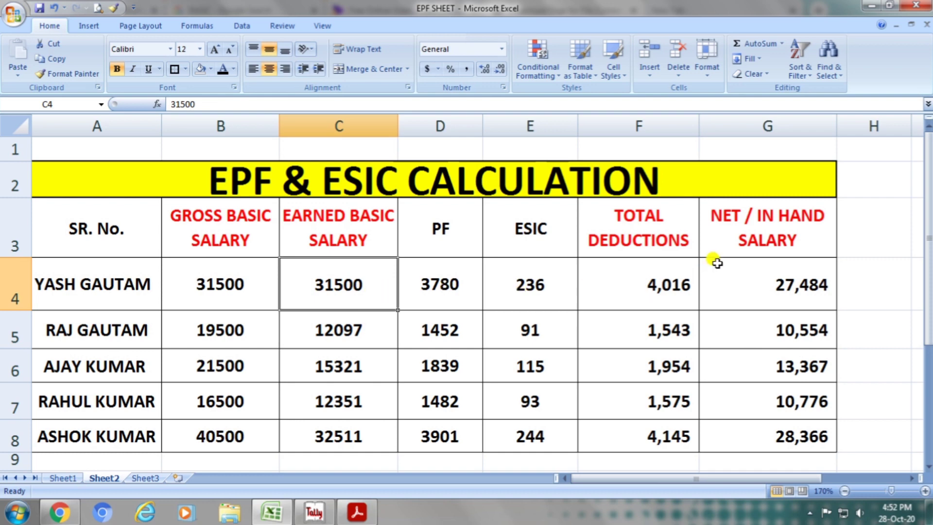
{"action": "left_click", "coordinate": [752, 250]}
{"action": "left_click", "coordinate": [764, 285]}
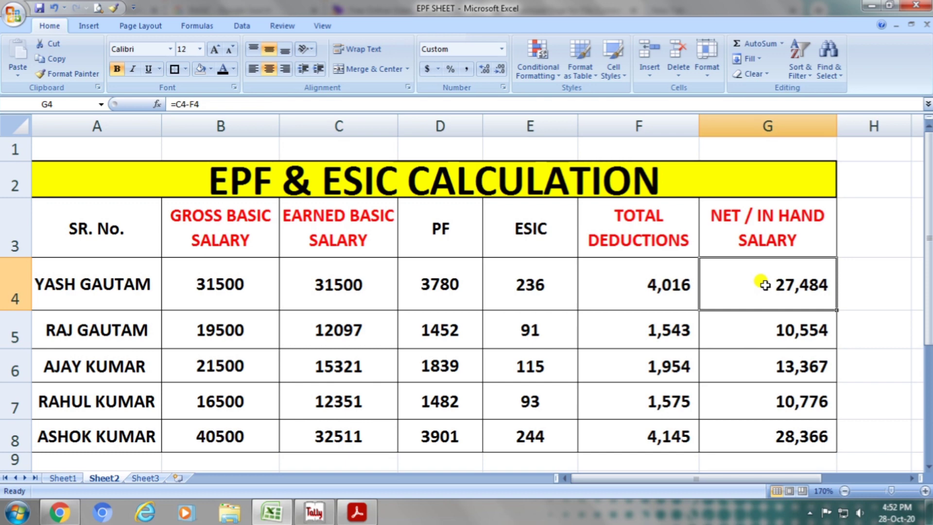
Set the second employee's earned basic salary in C5 to 19500 and check the net in-hand salary in G5.
{"action": "left_click", "coordinate": [235, 327]}
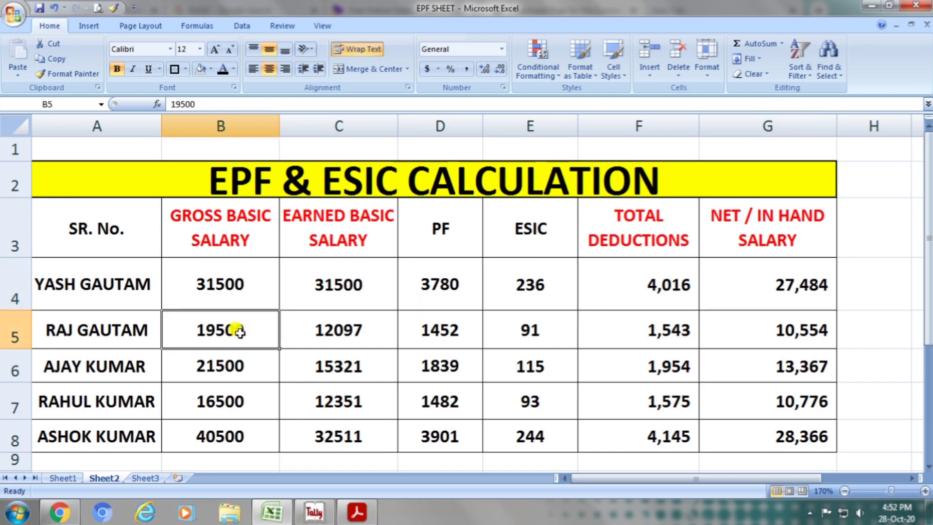
{"action": "left_click", "coordinate": [339, 338]}
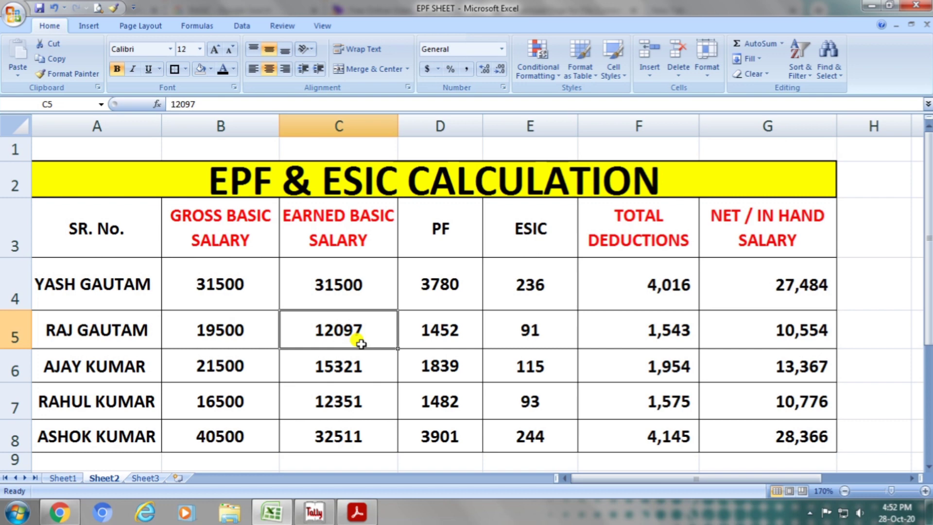
{"action": "type", "text": "19500"}
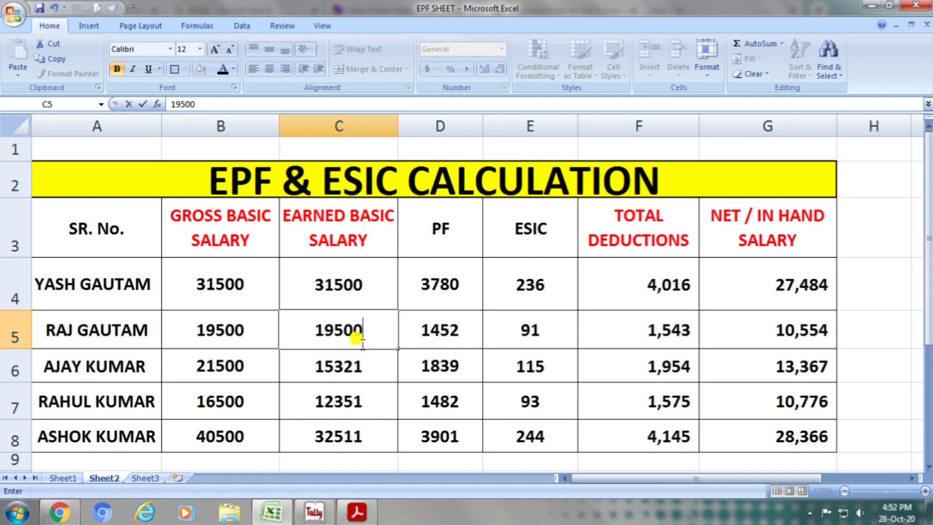
{"action": "key", "text": "Return"}
{"action": "left_click", "coordinate": [362, 344]}
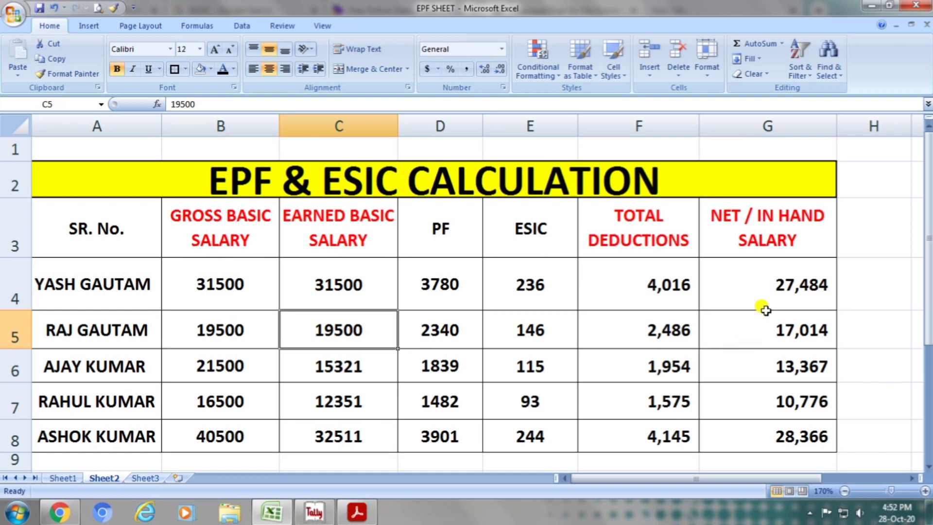
{"action": "left_click", "coordinate": [780, 229]}
{"action": "left_click", "coordinate": [761, 323]}
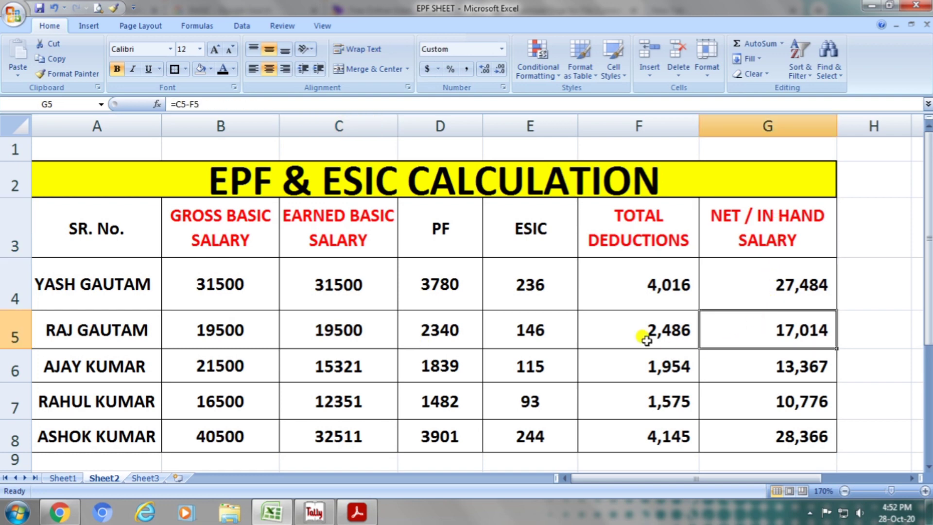
Set the third employee's earned basic salary in C6 to 21500, and compare it with the gross and net in-hand salaries in row 6.
{"action": "left_click", "coordinate": [341, 369]}
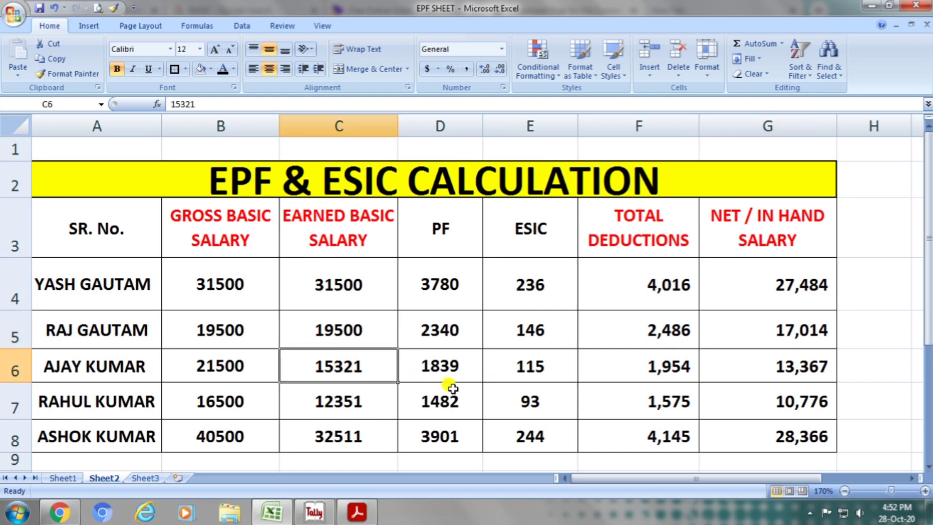
{"action": "type", "text": "21500"}
{"action": "key", "text": "Return"}
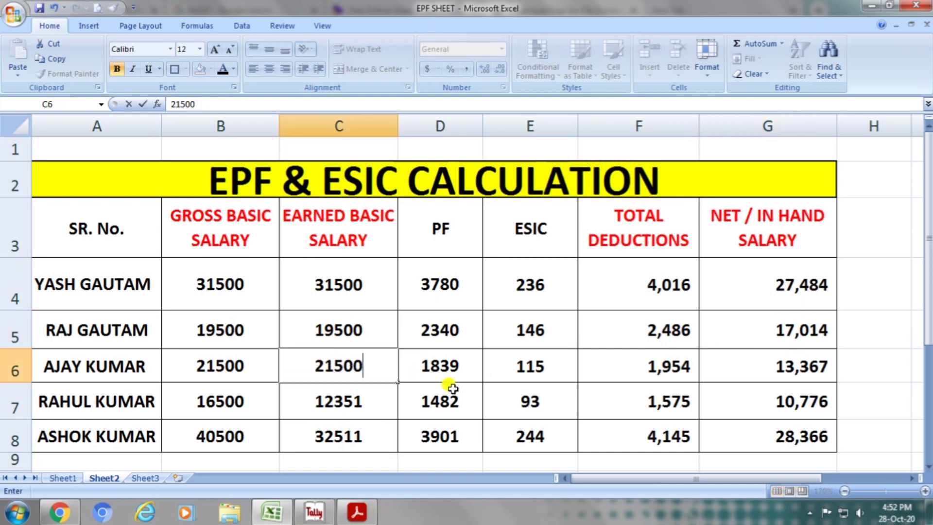
{"action": "left_click", "coordinate": [363, 368]}
{"action": "left_click", "coordinate": [253, 364]}
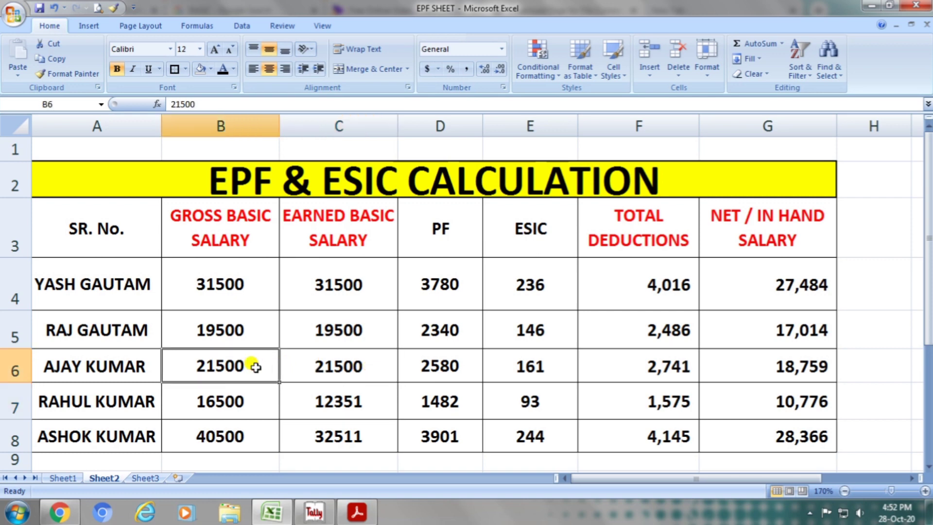
{"action": "left_click", "coordinate": [321, 364]}
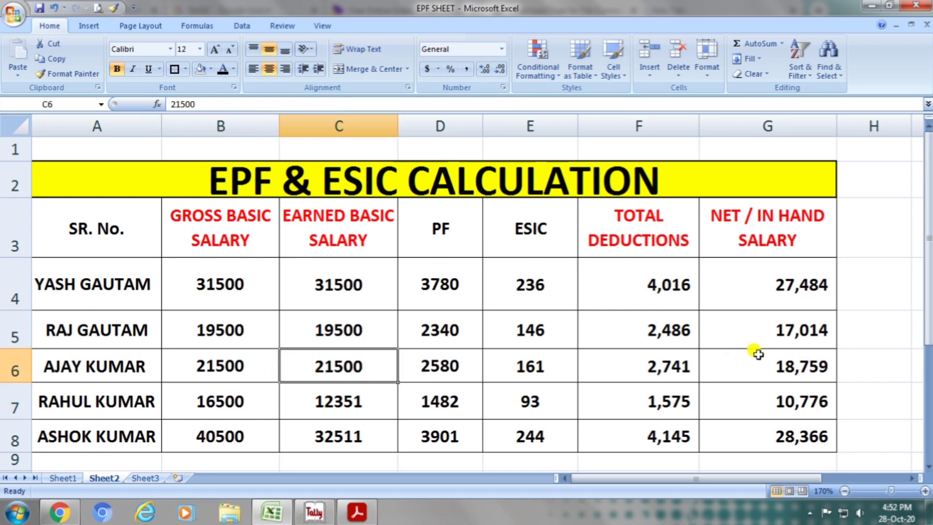
{"action": "left_click", "coordinate": [764, 252]}
{"action": "left_click", "coordinate": [774, 366]}
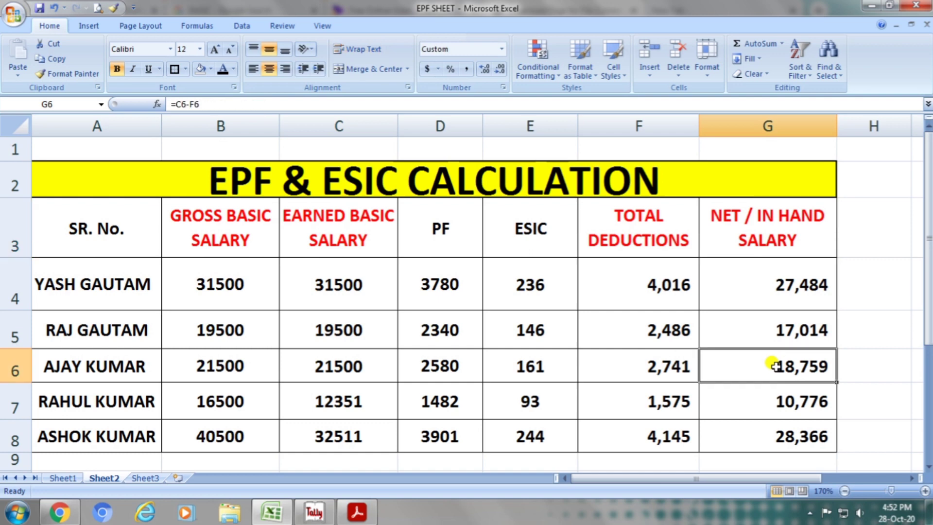
Set the fourth employee's earned basic salary in C7 to 16500 and check the net in-hand salary in G7.
{"action": "left_click", "coordinate": [240, 397]}
{"action": "left_click", "coordinate": [347, 403]}
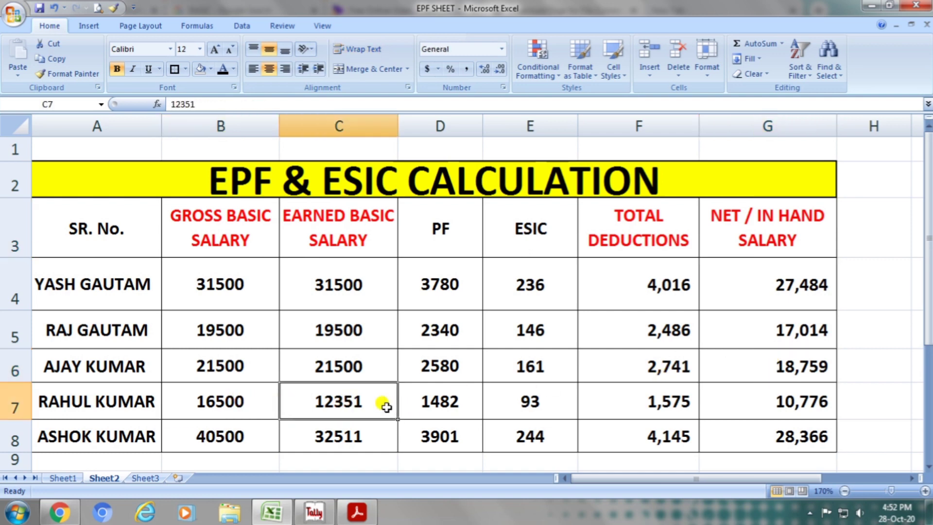
{"action": "type", "text": "16500"}
{"action": "key", "text": "Return"}
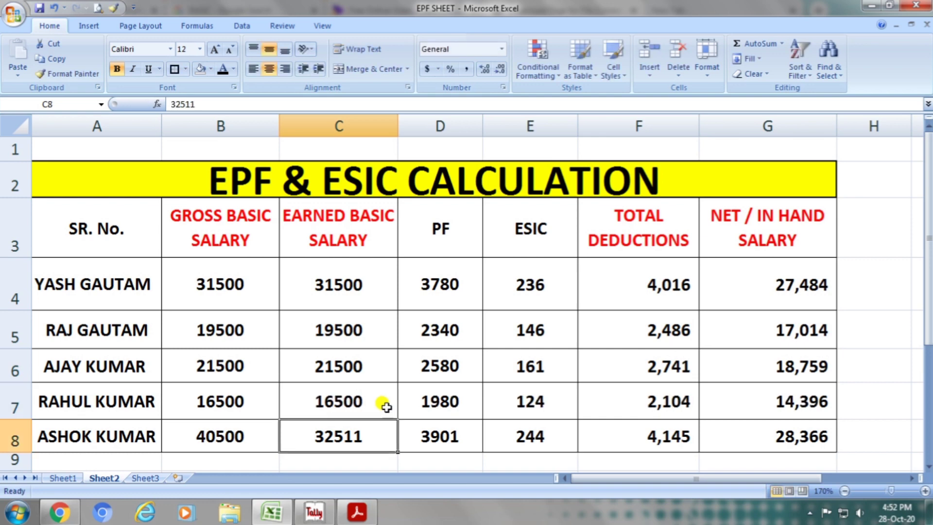
{"action": "left_click", "coordinate": [387, 407]}
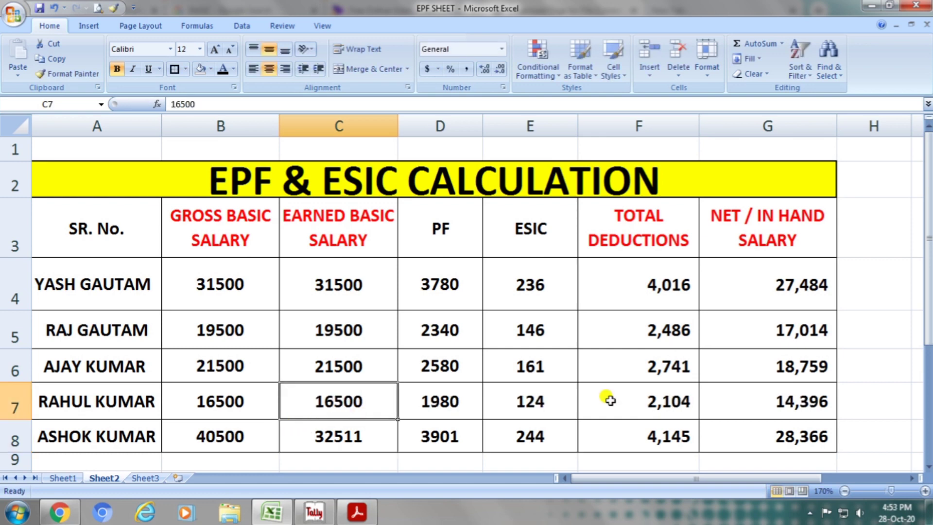
{"action": "left_click", "coordinate": [746, 233]}
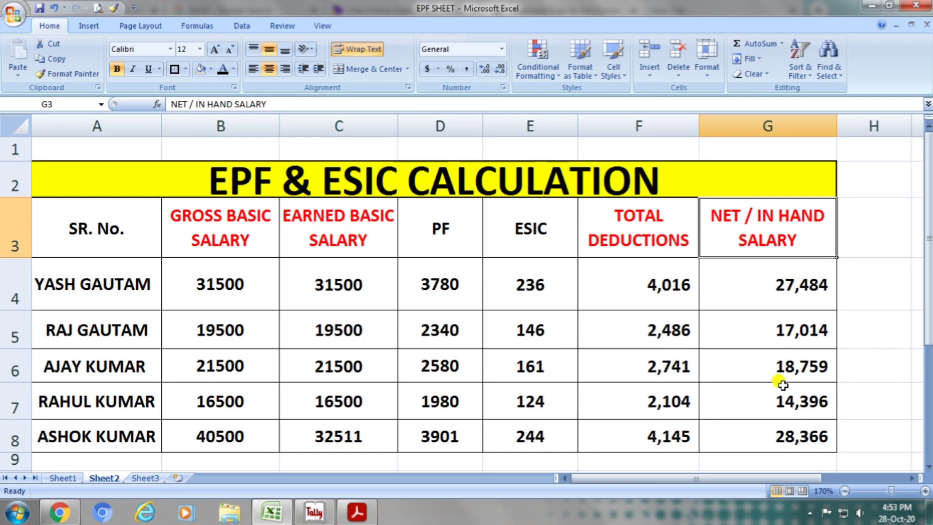
{"action": "left_click", "coordinate": [777, 399]}
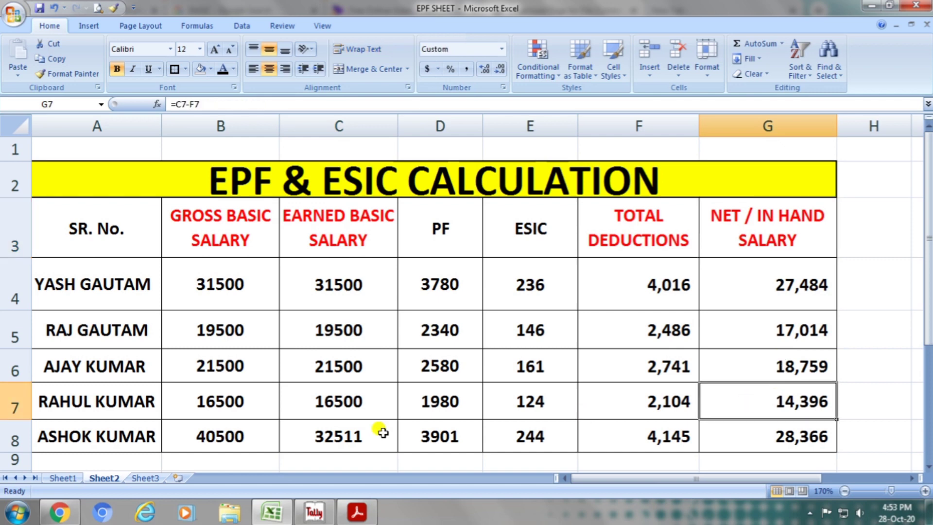
Set the fifth employee's earned basic salary in C8 to 40500, matching the gross basic salary in B8.
{"action": "left_click", "coordinate": [262, 433]}
{"action": "left_click", "coordinate": [342, 437]}
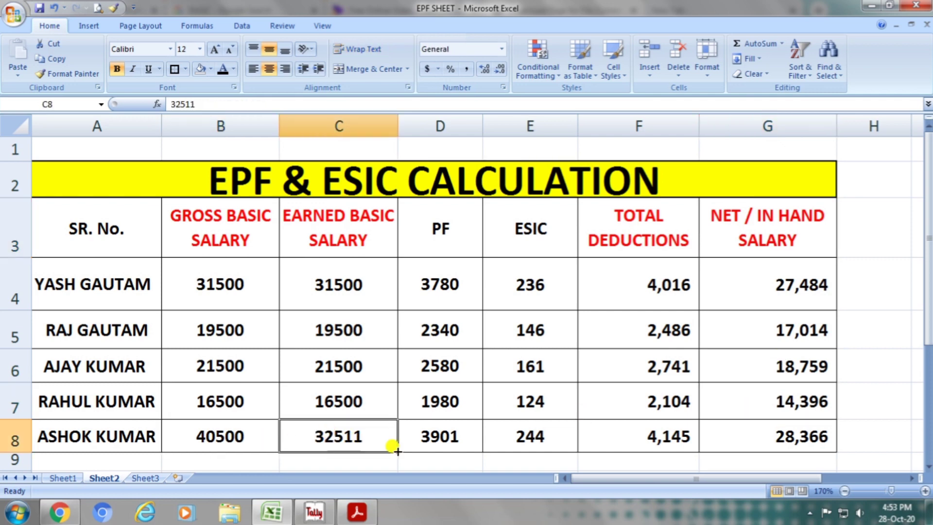
{"action": "type", "text": "40500"}
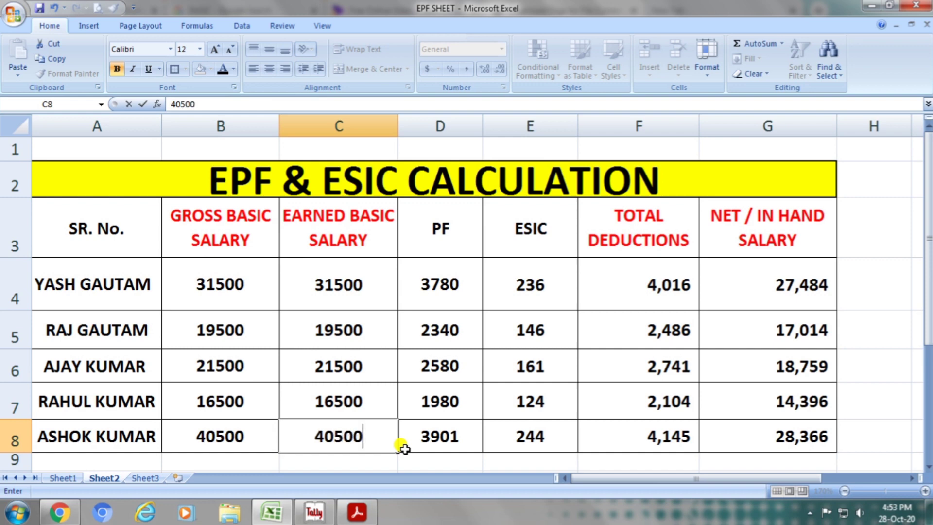
{"action": "key", "text": "Return"}
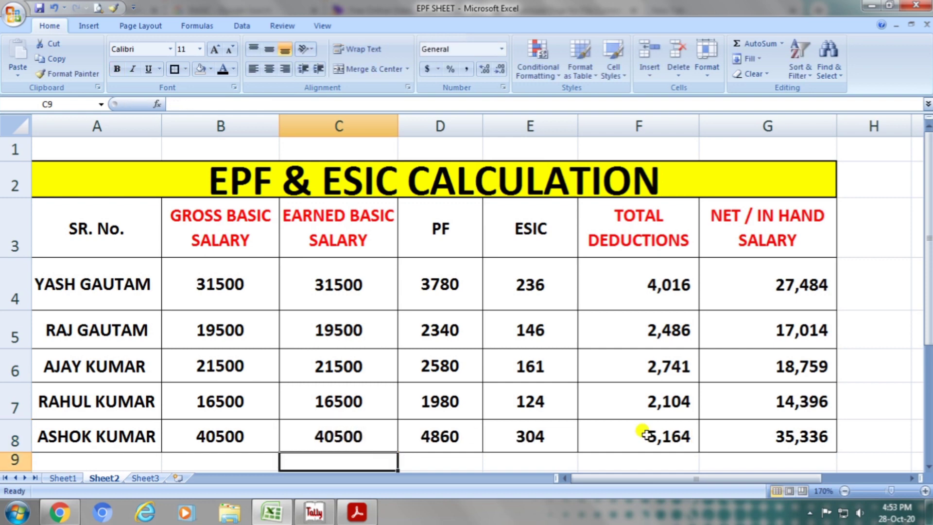
Check the fifth employee's net in-hand salary in G8 under its heading, closing the Windows color scheme prompt without changing the scheme.
{"action": "left_click", "coordinate": [735, 442]}
{"action": "left_click", "coordinate": [747, 234]}
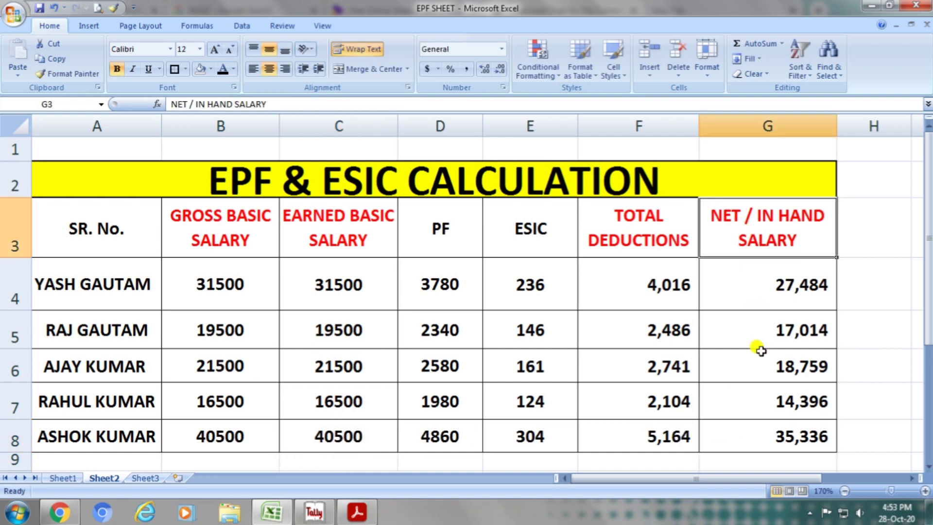
{"action": "left_click", "coordinate": [754, 433]}
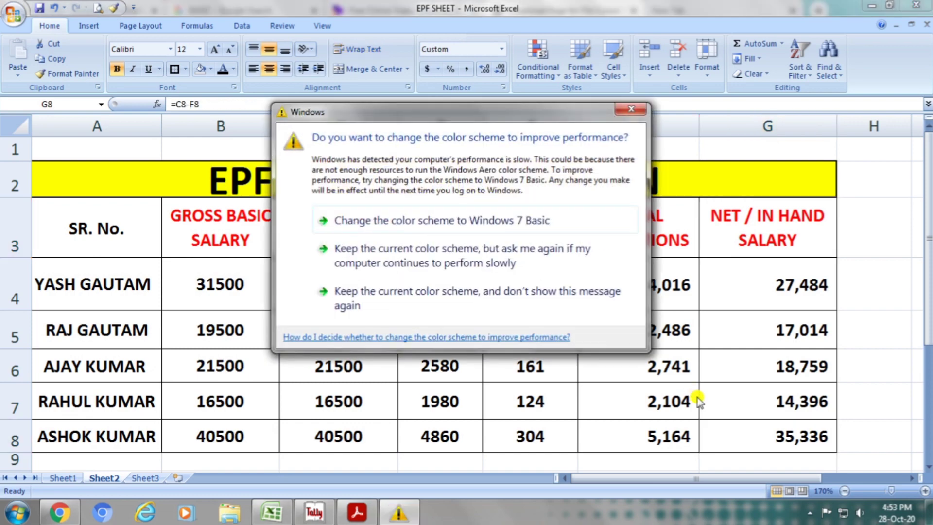
{"action": "left_click", "coordinate": [630, 112]}
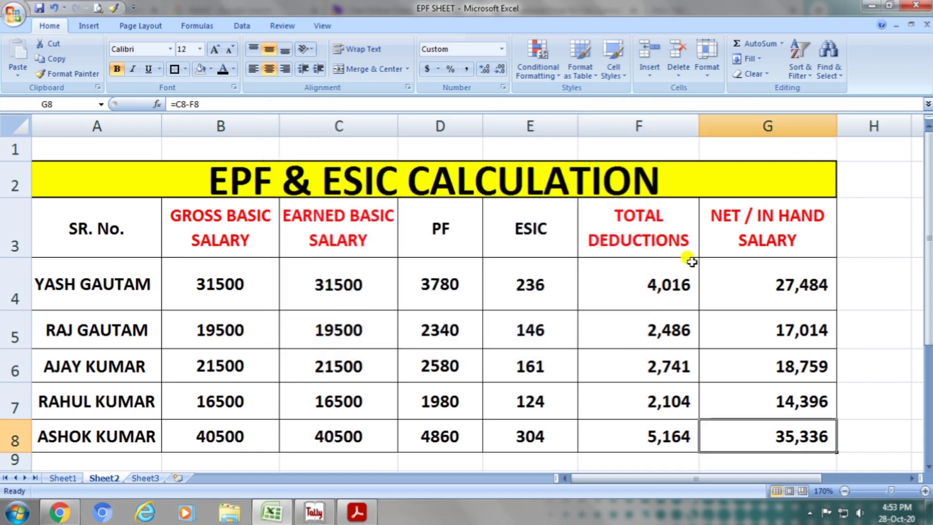